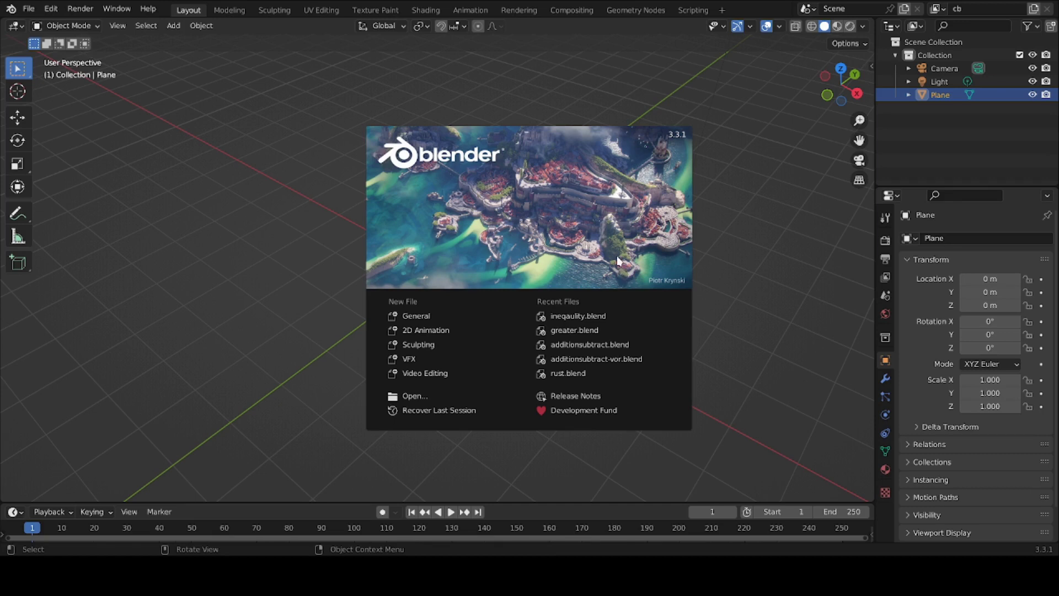
- Dismiss the splash screen and switch to the Shading workspace
left_click(435, 15)
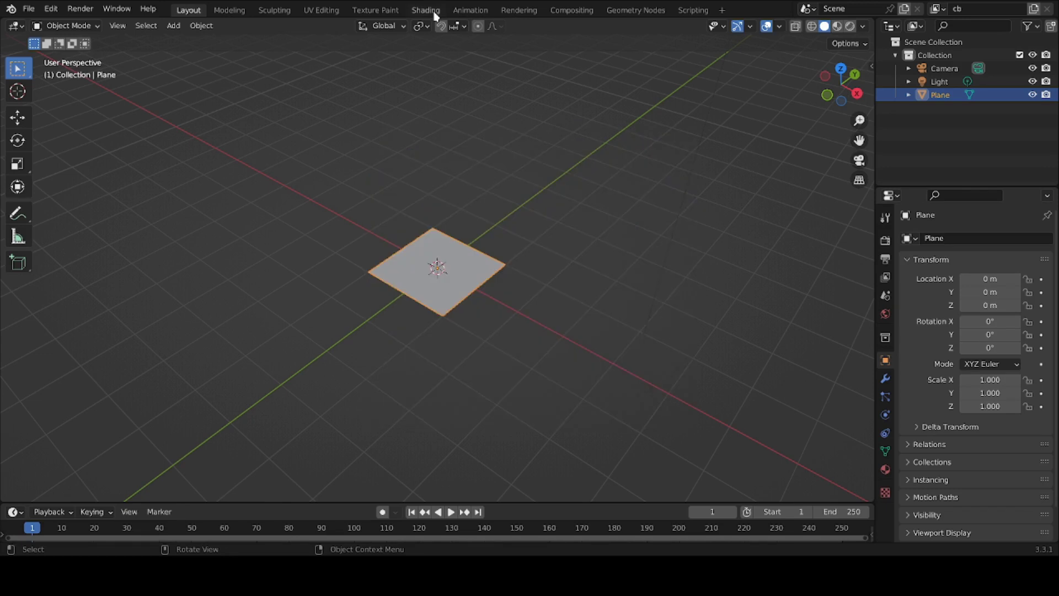
left_click(435, 15)
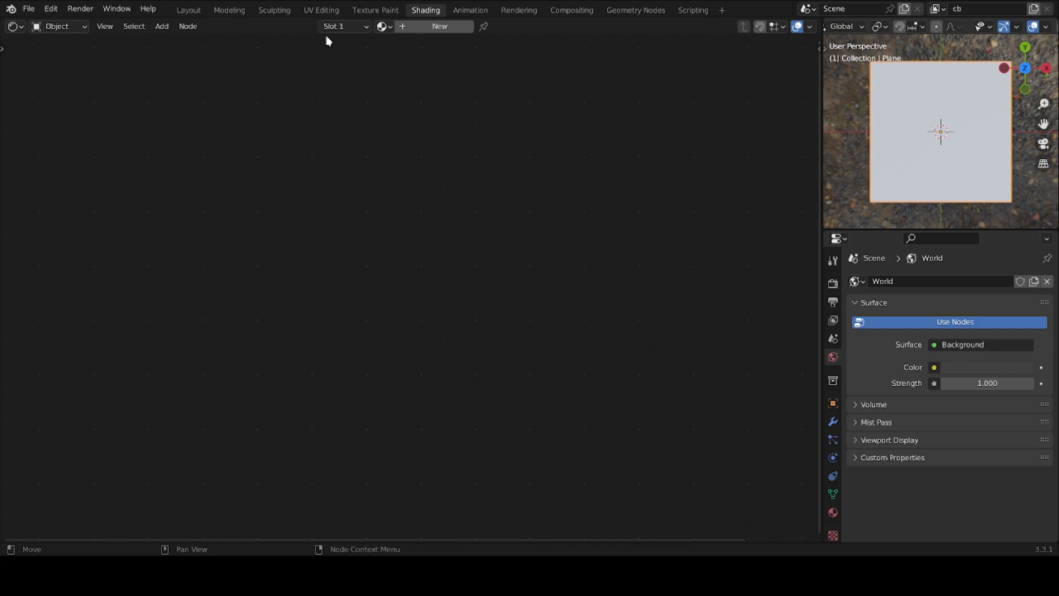
- Try moving the plane's UV layout in the UV Editing workspace, as well as its mesh in the 3D view
left_click(324, 11)
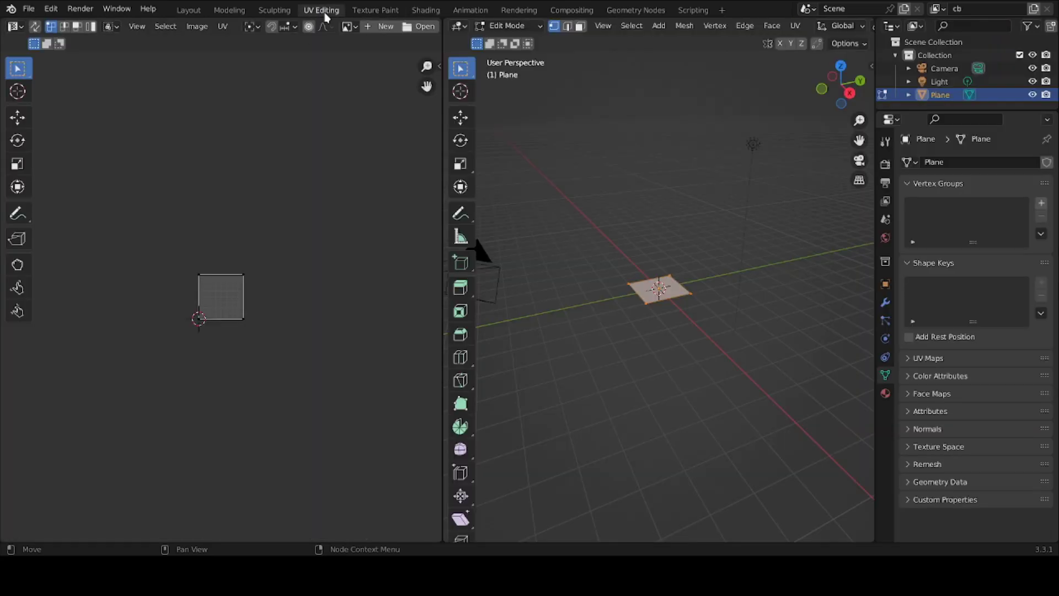
key("Home")
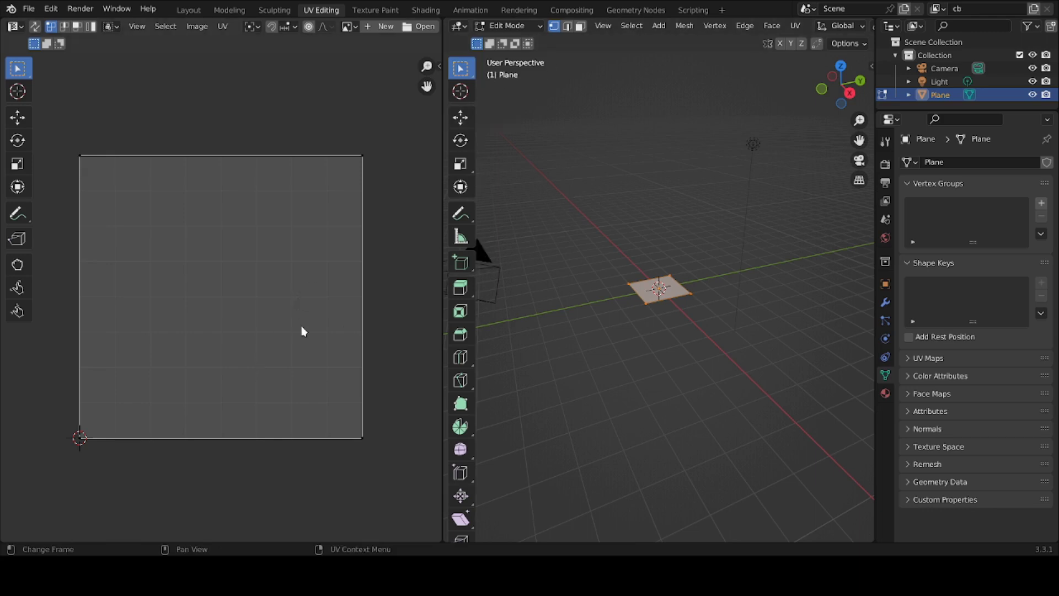
key("a")
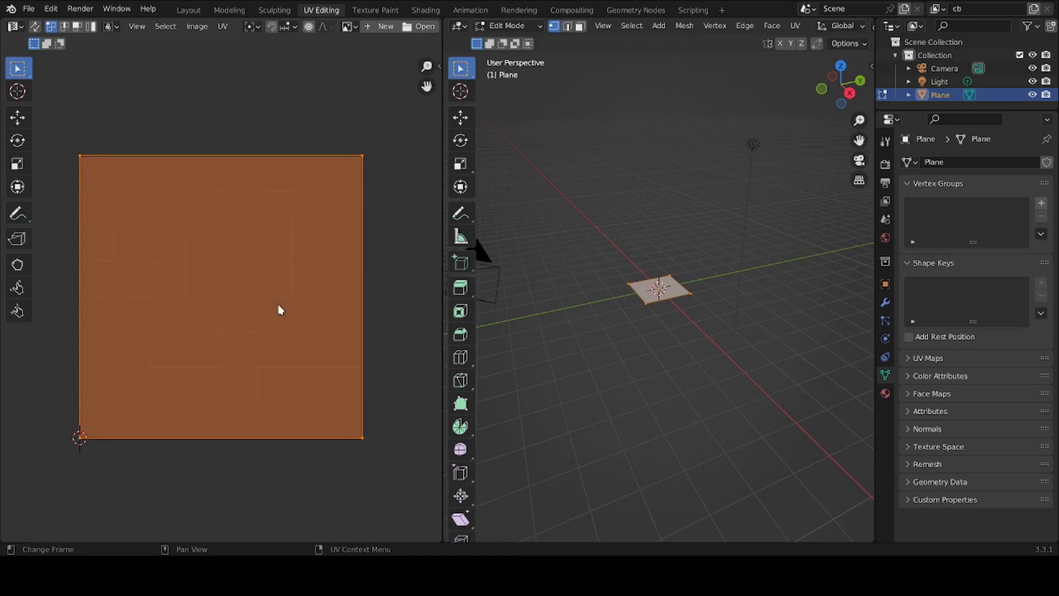
key("g")
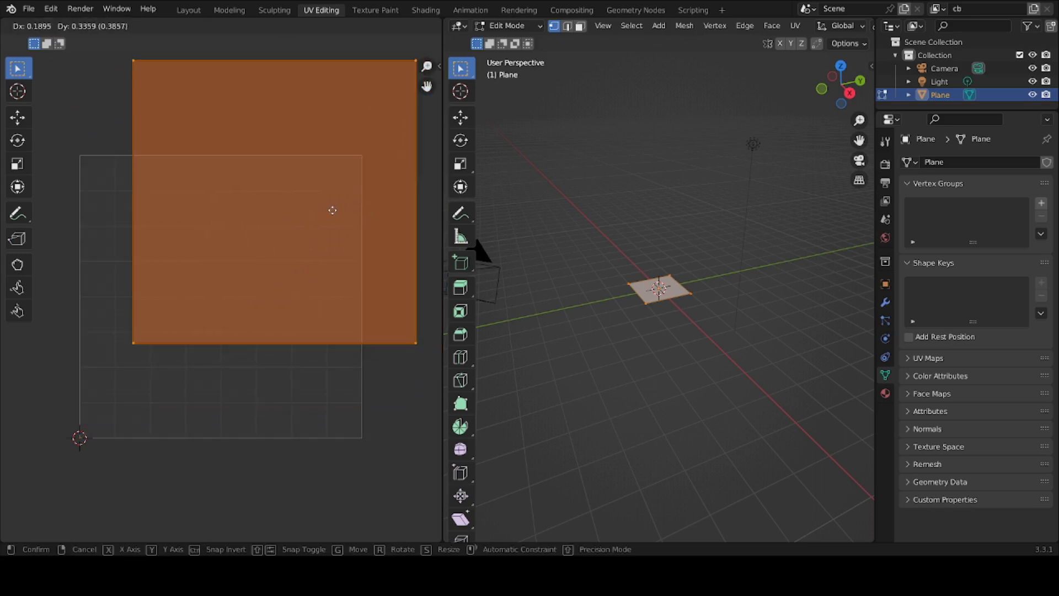
key("Escape")
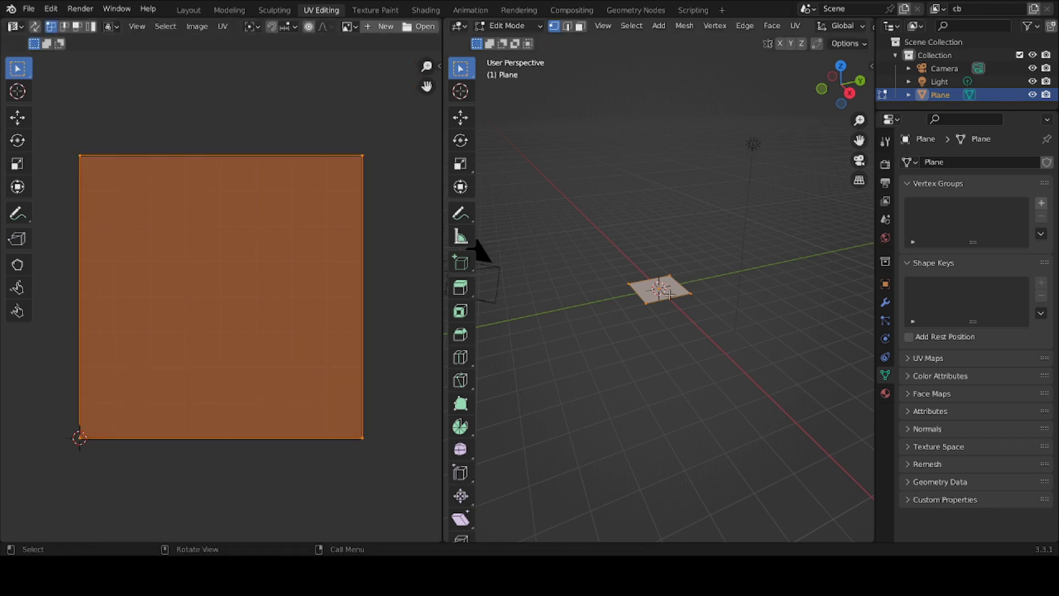
key("g")
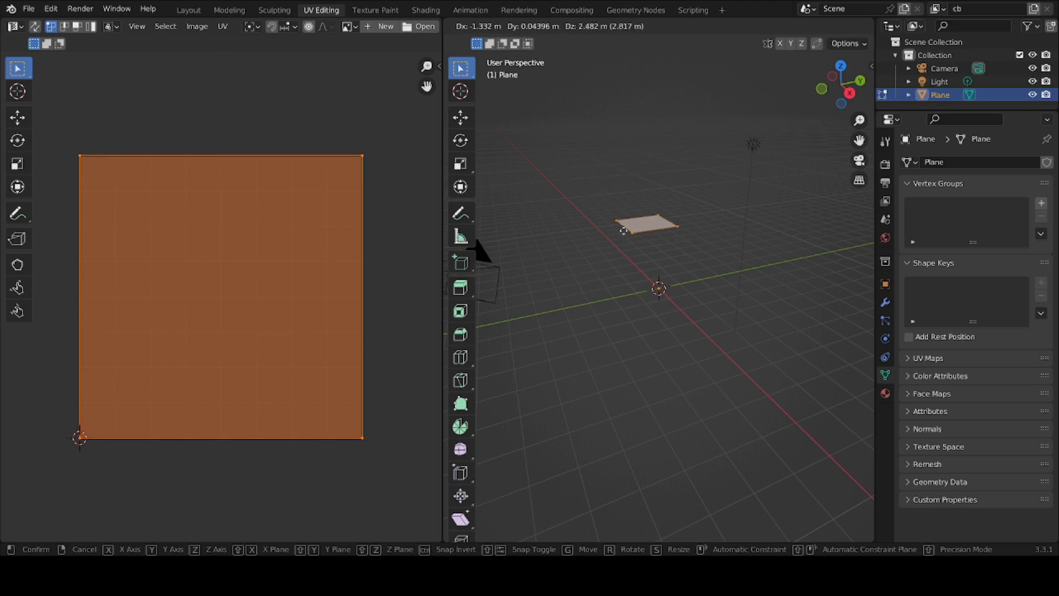
key("Escape")
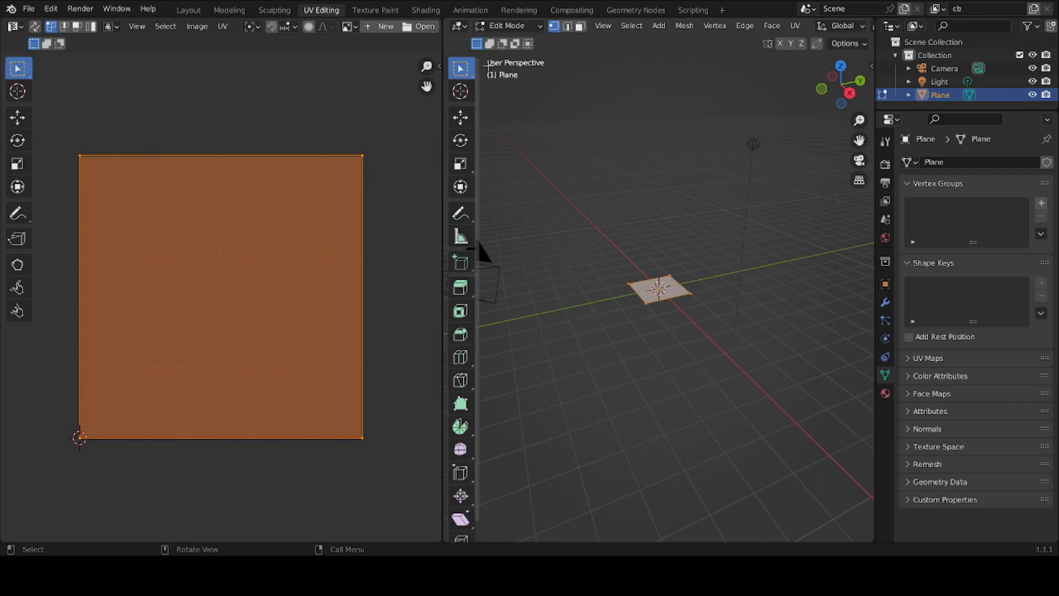
- Return to the Shading workspace and create a new material for the plane
left_click(418, 11)
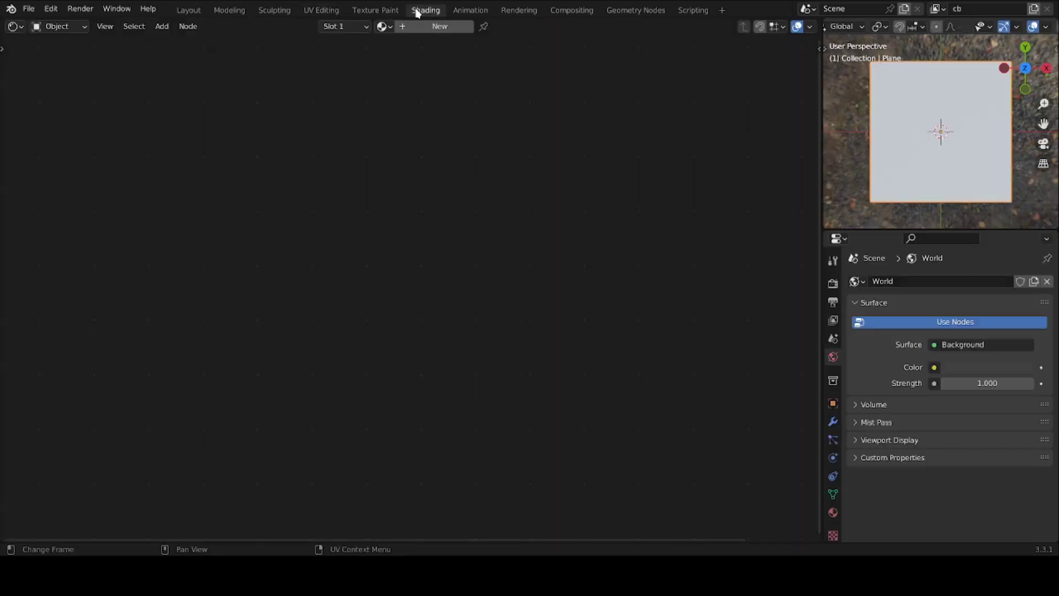
right_click(200, 312)
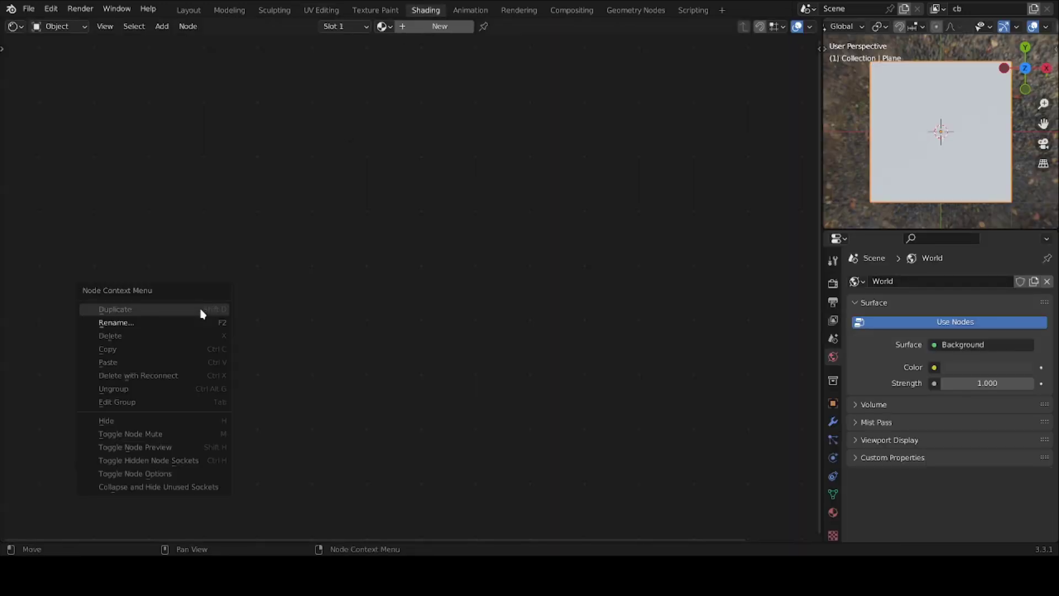
right_click(202, 313)
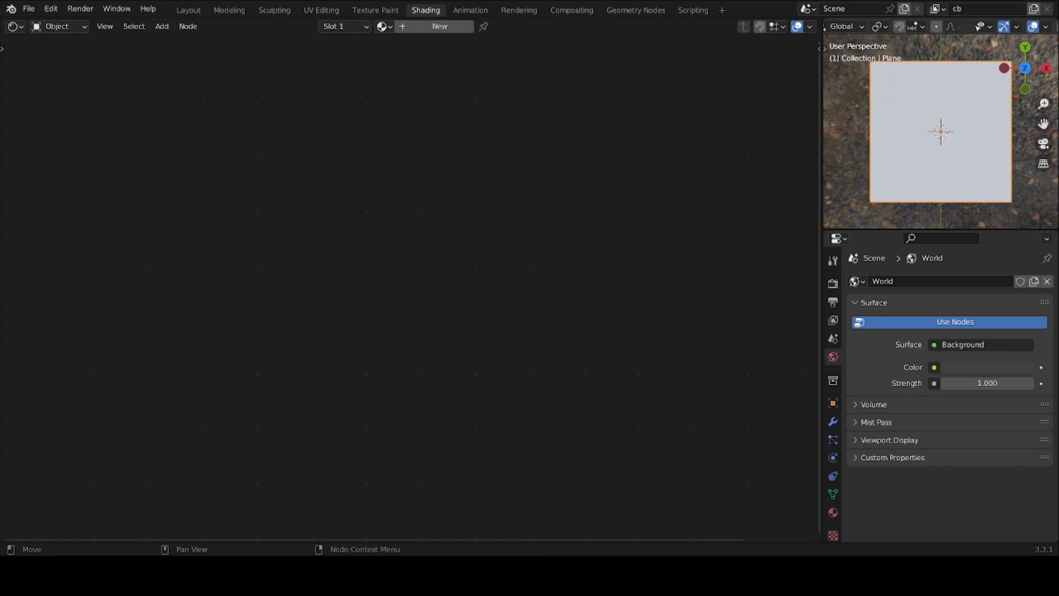
key("super+Down")
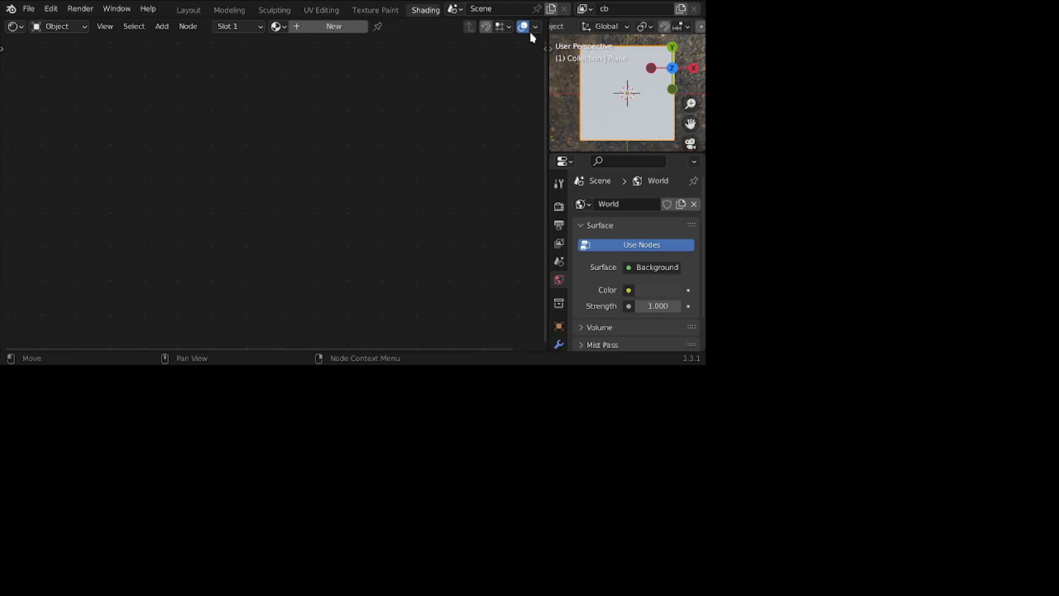
left_click(318, 28)
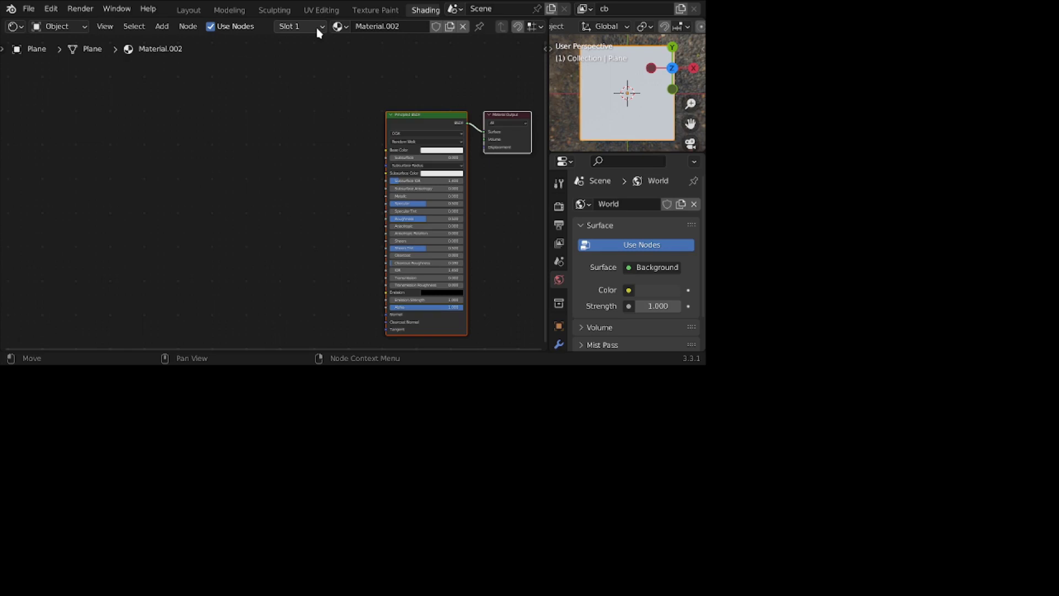
- Add like-comment.png as an image texture node and connect its Color output to the Principled BSDF's Base Color
left_click_drag(163, 44, 154, 101)
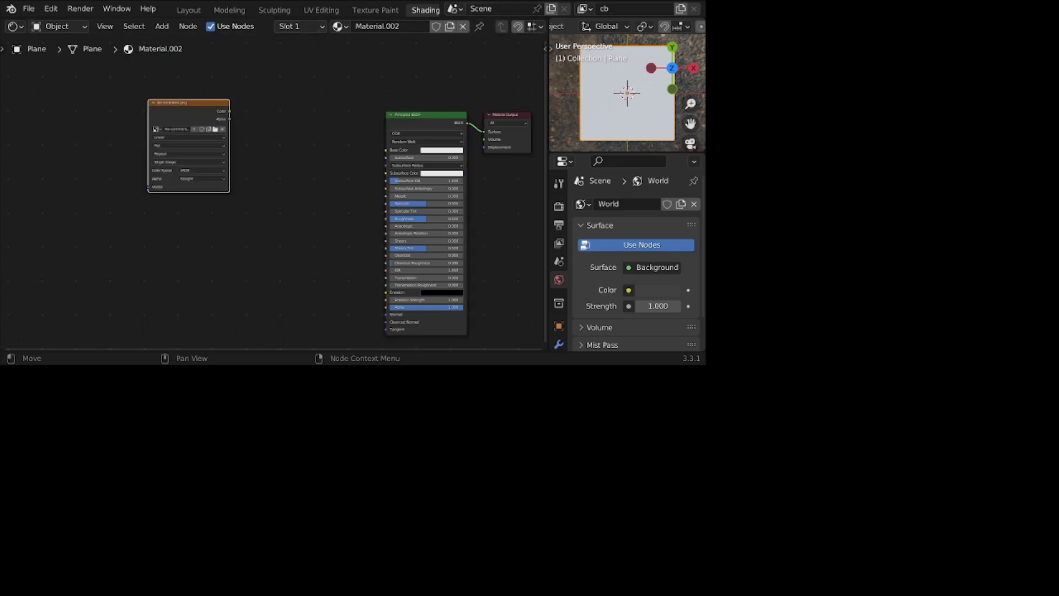
key("super+Up")
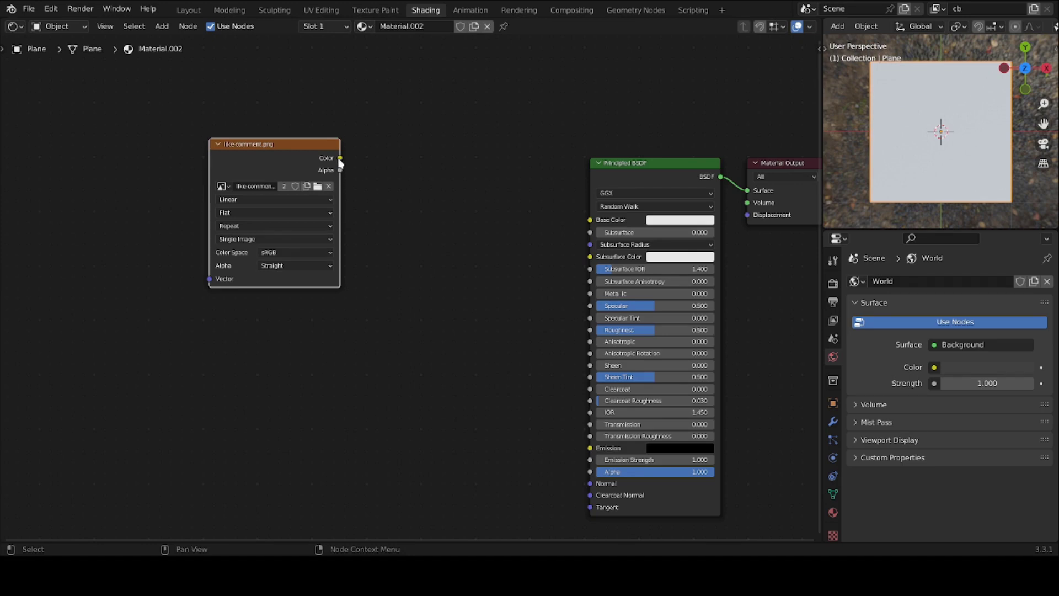
left_click_drag(340, 158, 606, 223)
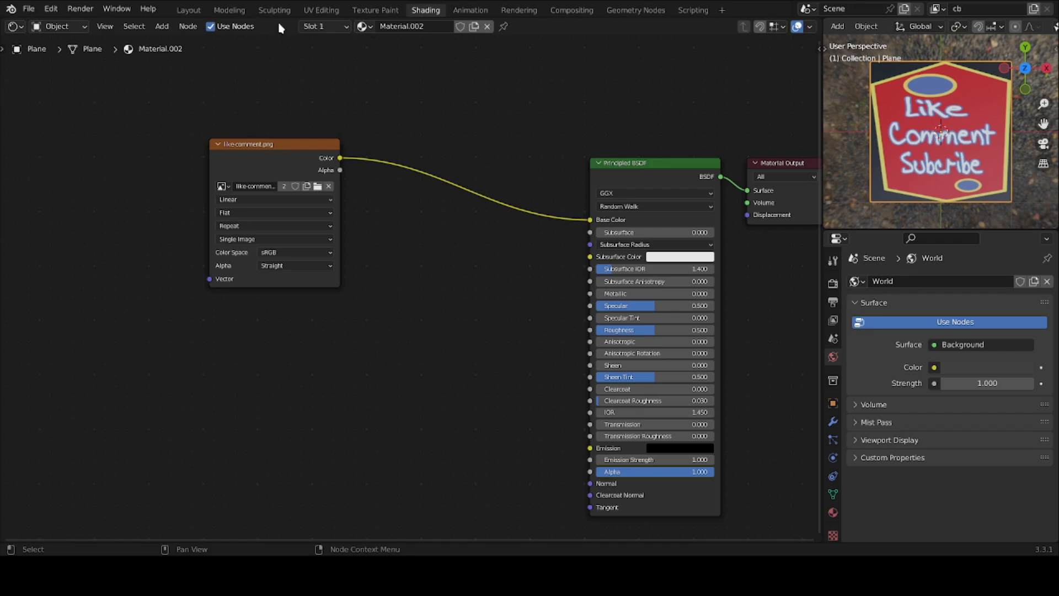
- Try moving the plane's whole UV layout over the like-comment.png image in the UV Editing workspace
left_click(325, 13)
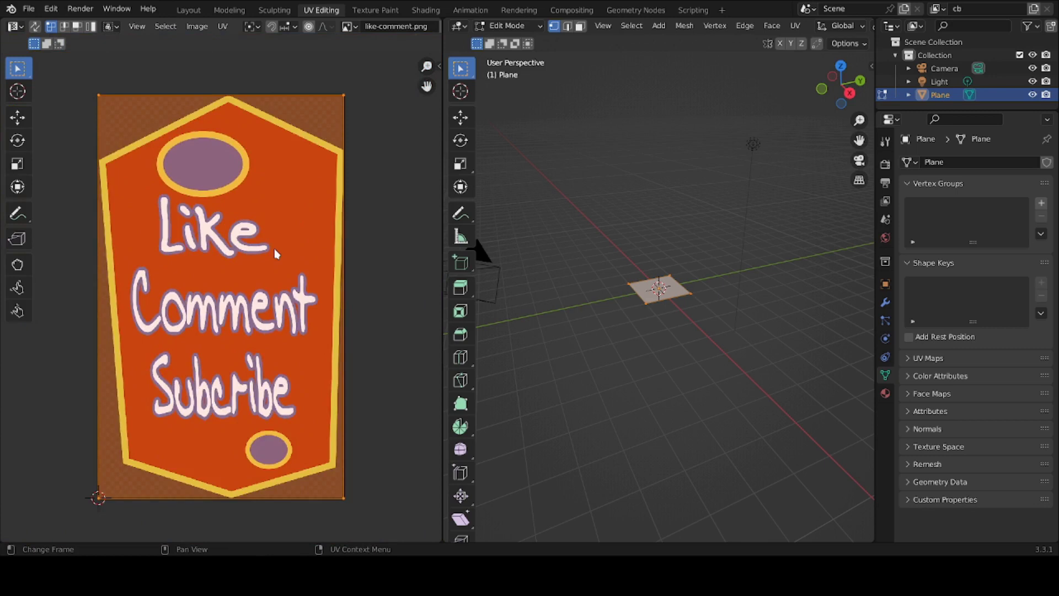
scroll(274, 249, "down", 2)
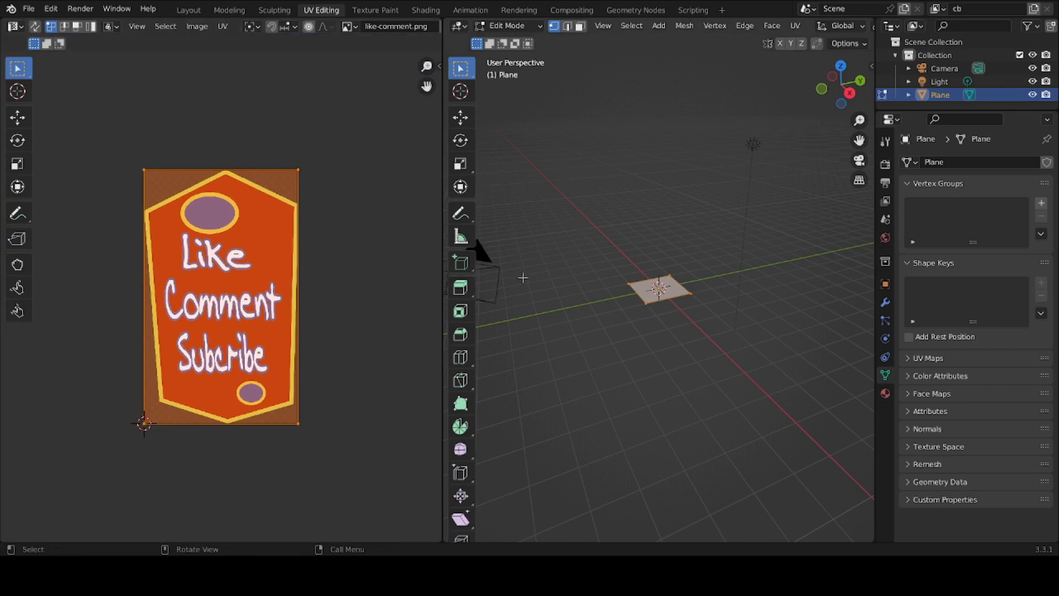
left_click(353, 344)
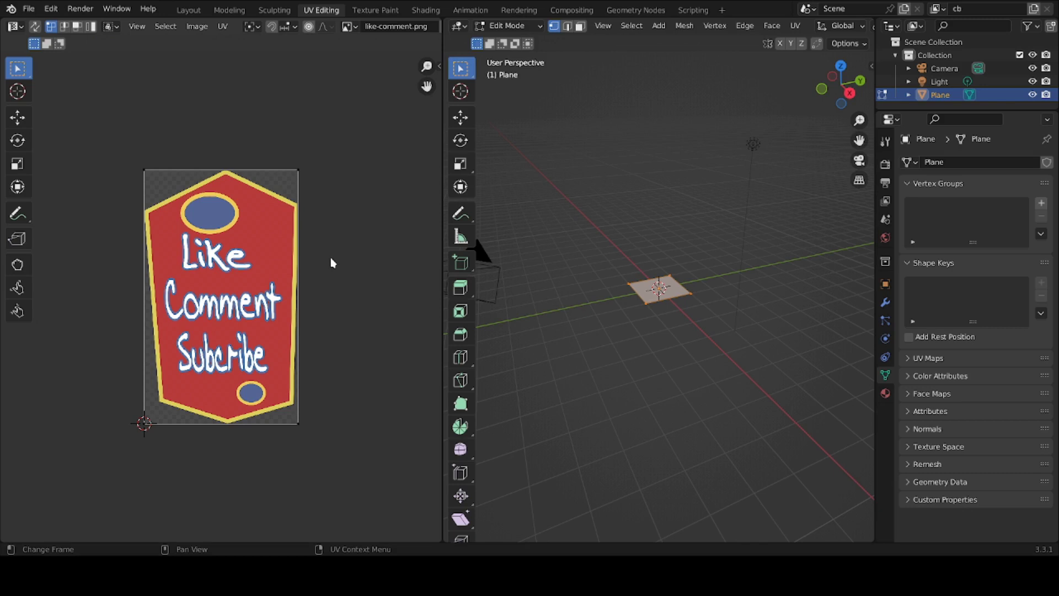
key("a")
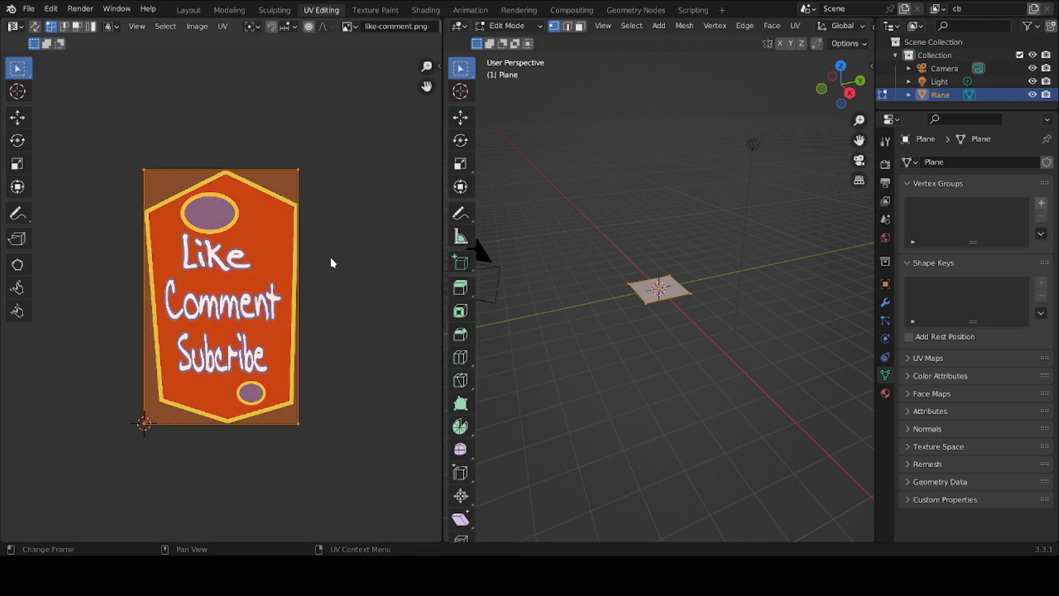
key("g")
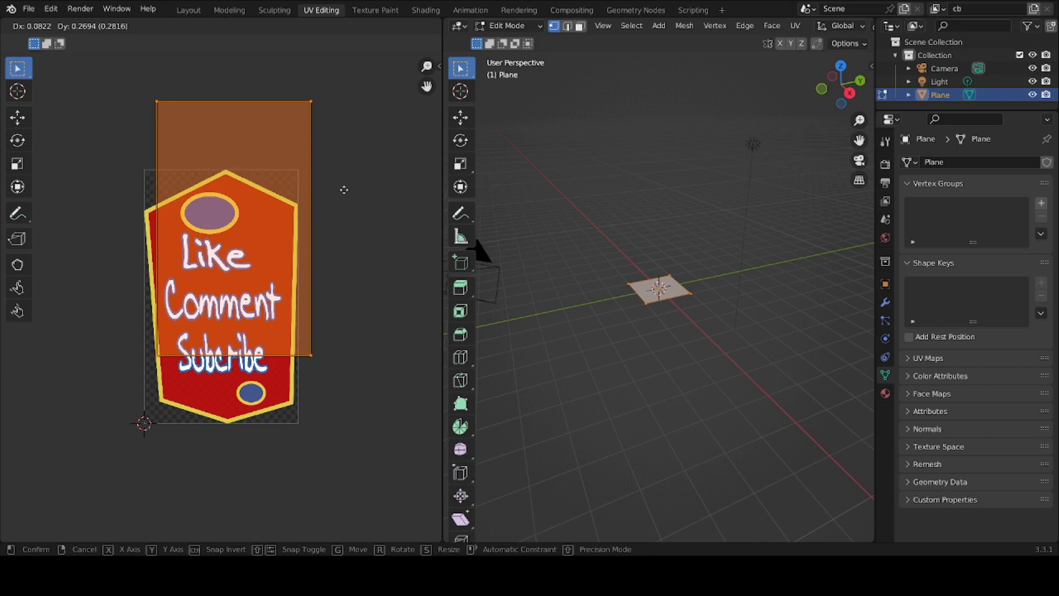
right_click(296, 212)
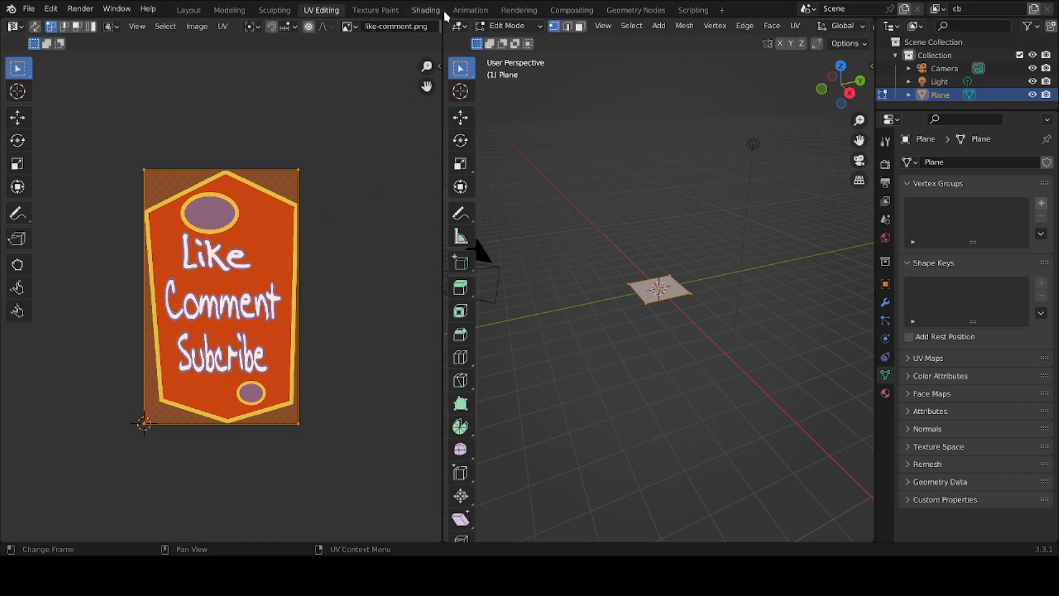
left_click(425, 10)
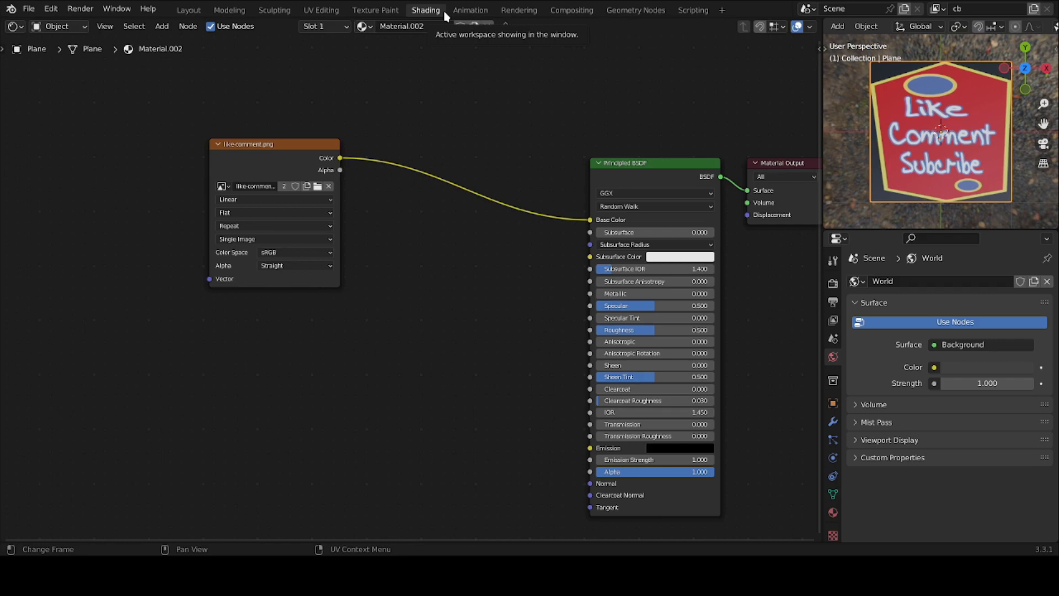
left_click(329, 10)
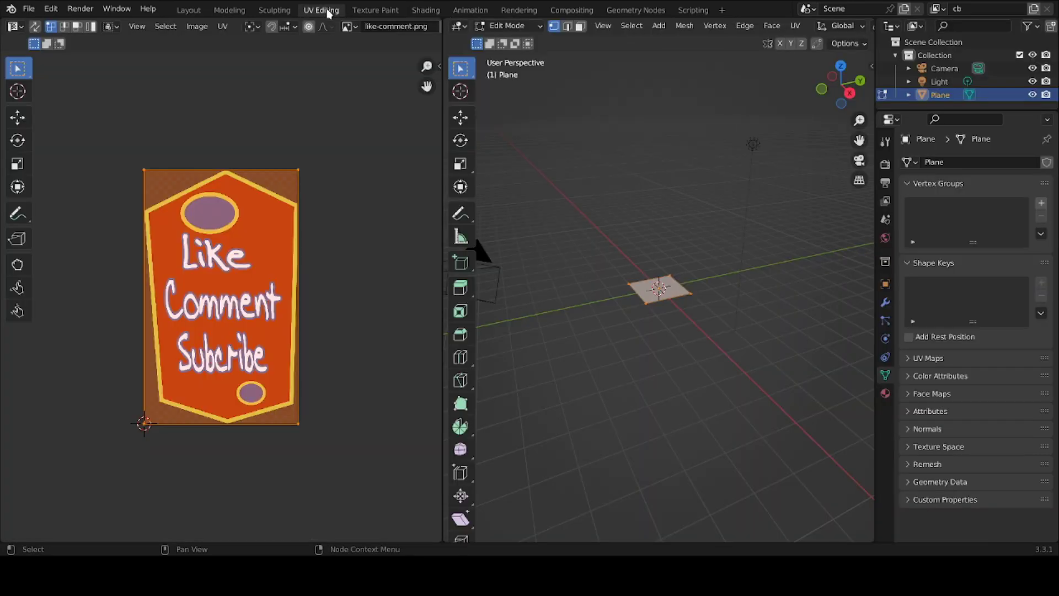
left_click(324, 274)
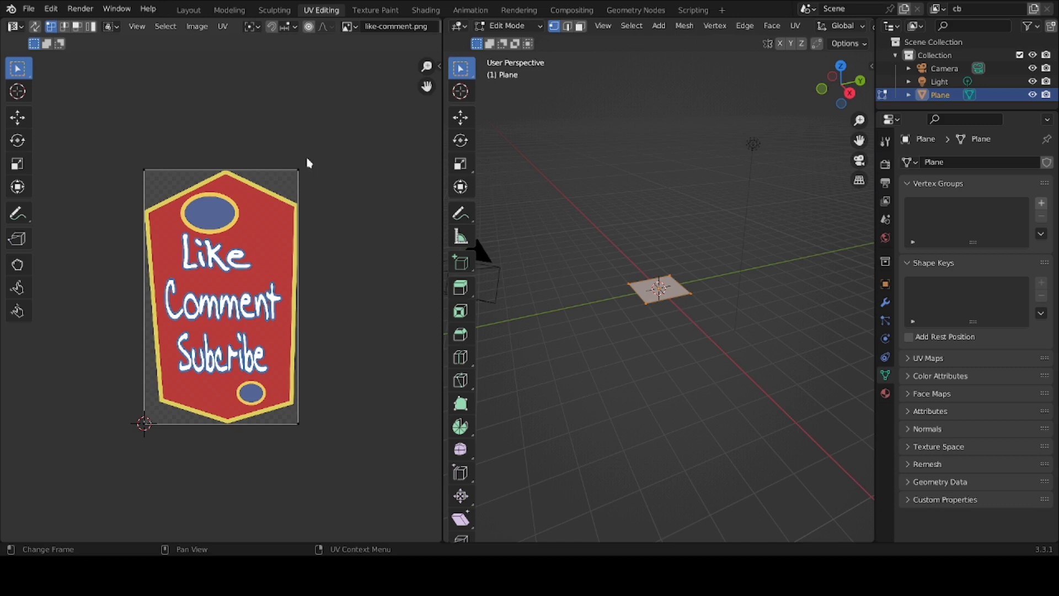
- Add a UV Map input node to the plane's material in the Shading workspace, placed before the image texture node
left_click(425, 10)
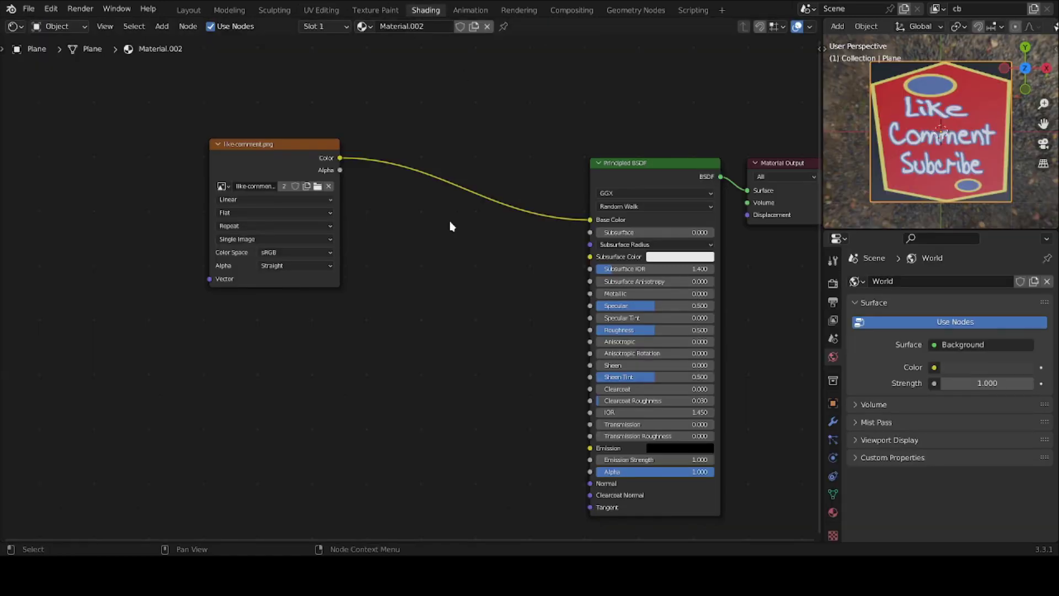
left_click(157, 29)
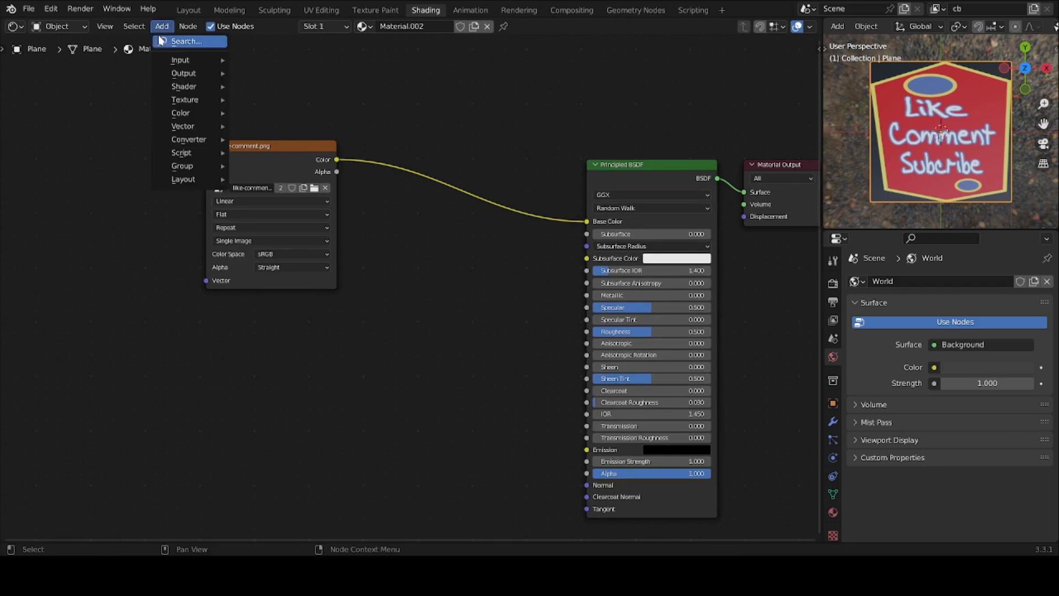
mouse_move(167, 61)
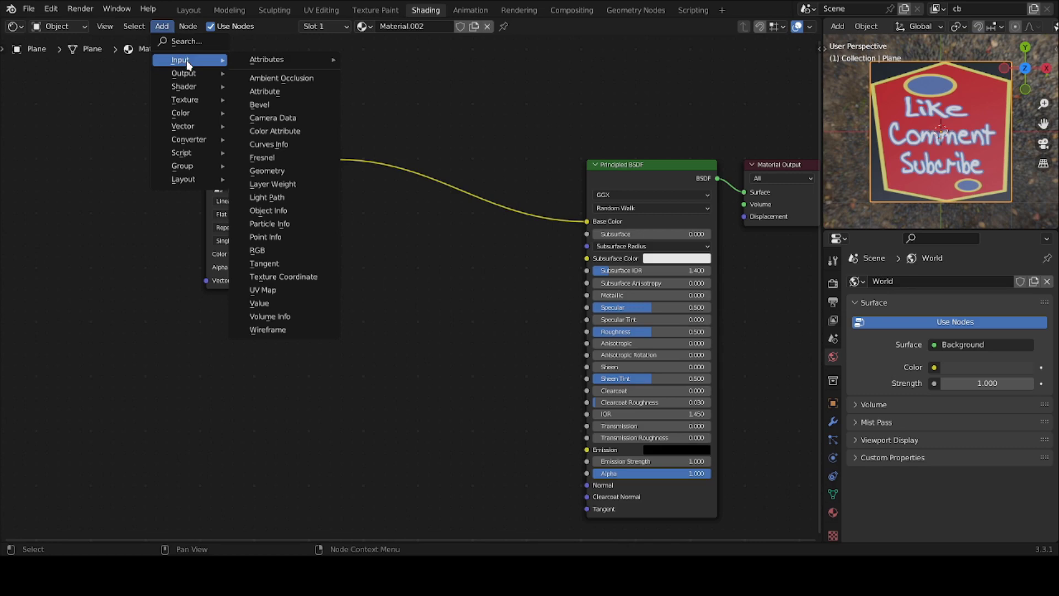
left_click(256, 298)
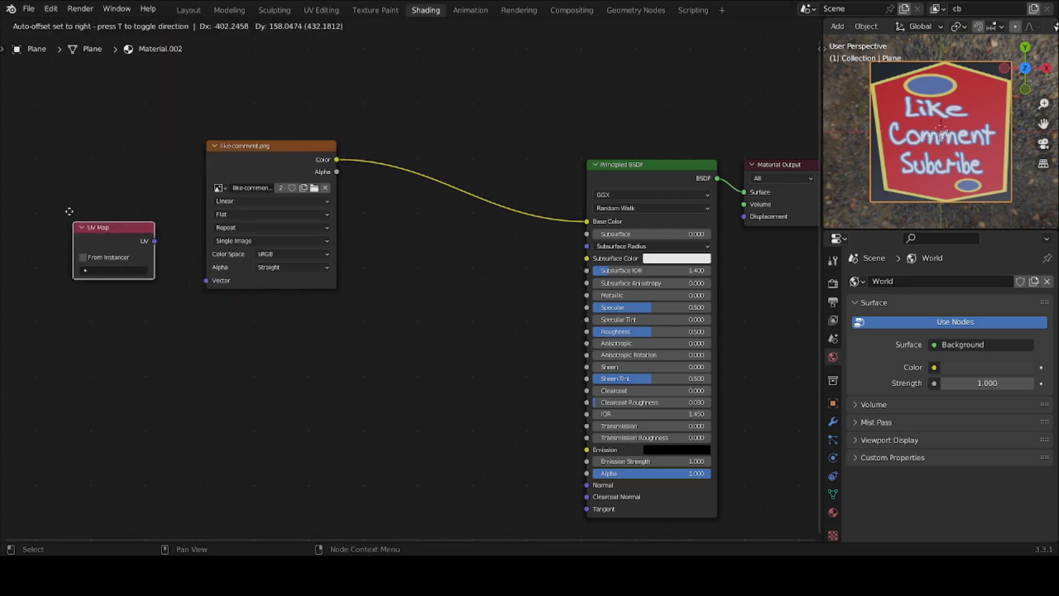
left_click(62, 177)
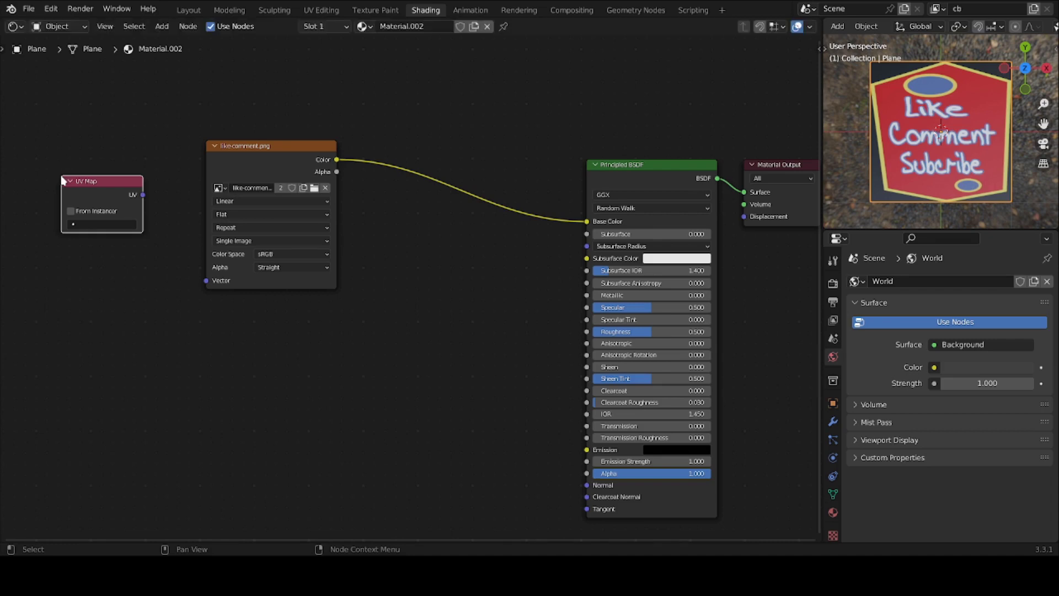
- Choose UVMap in the UV Map node, connect its UV output to the image texture's Vector input, and line the node up with it
left_click(115, 226)
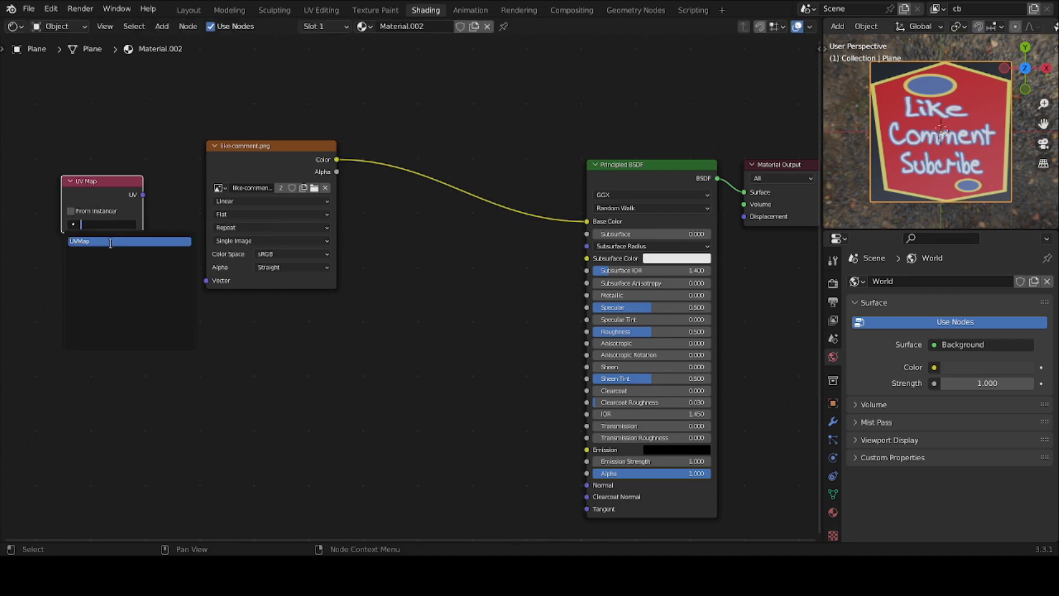
left_click(110, 241)
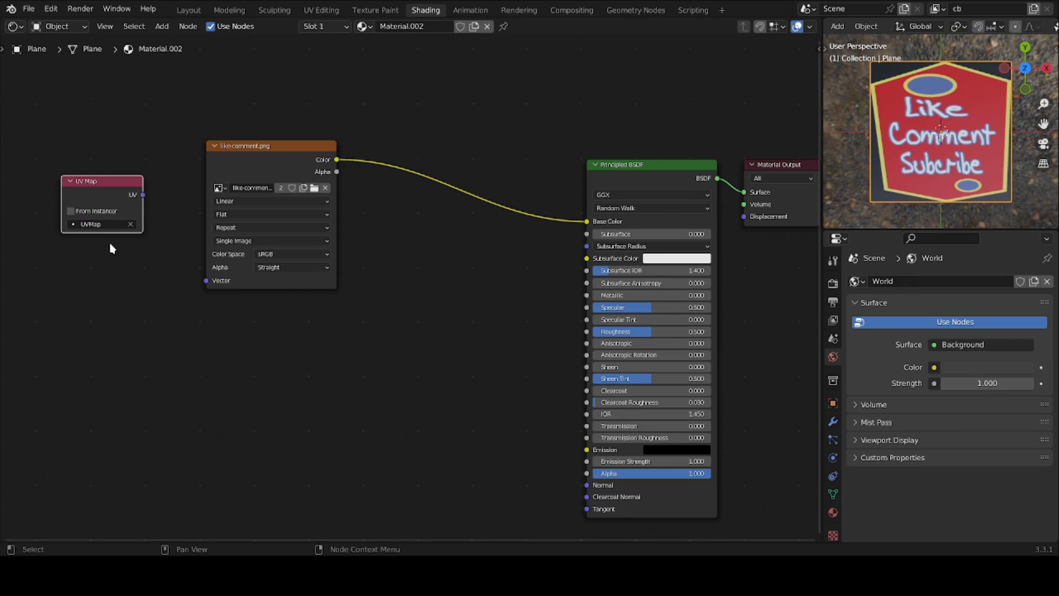
left_click_drag(143, 195, 206, 283)
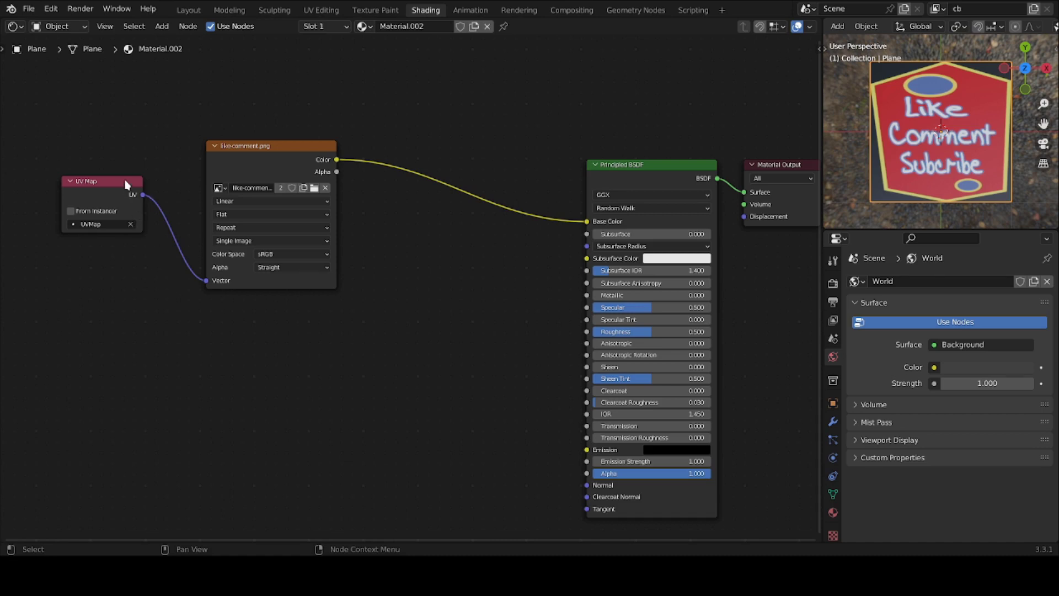
left_click_drag(126, 184, 124, 270)
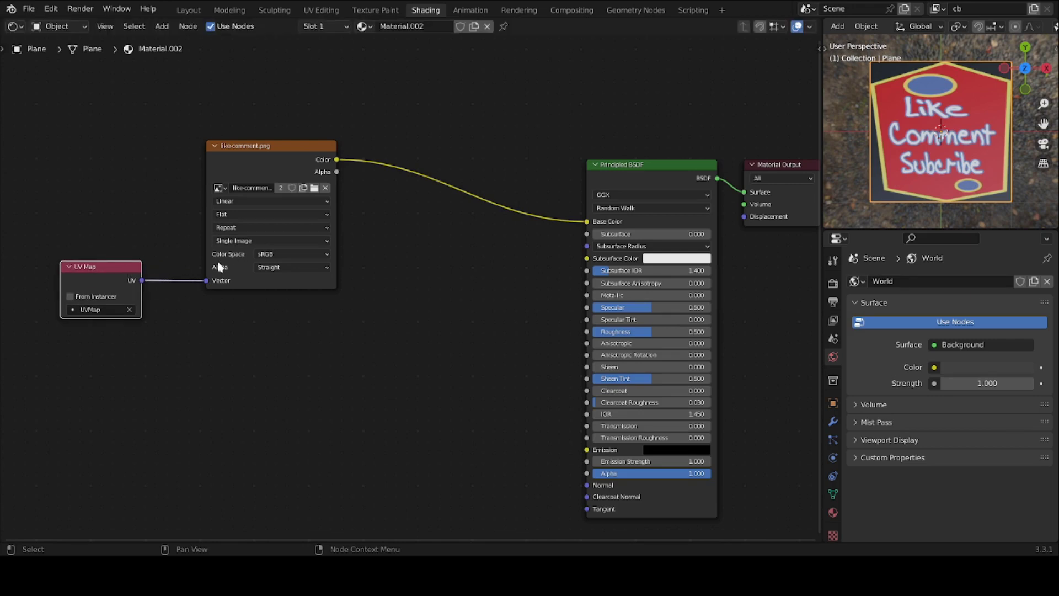
- Move the UV Map node further from the image texture node, and check the plane's UV layout in the UV Editing workspace
middle_click_drag(219, 267, 298, 280)
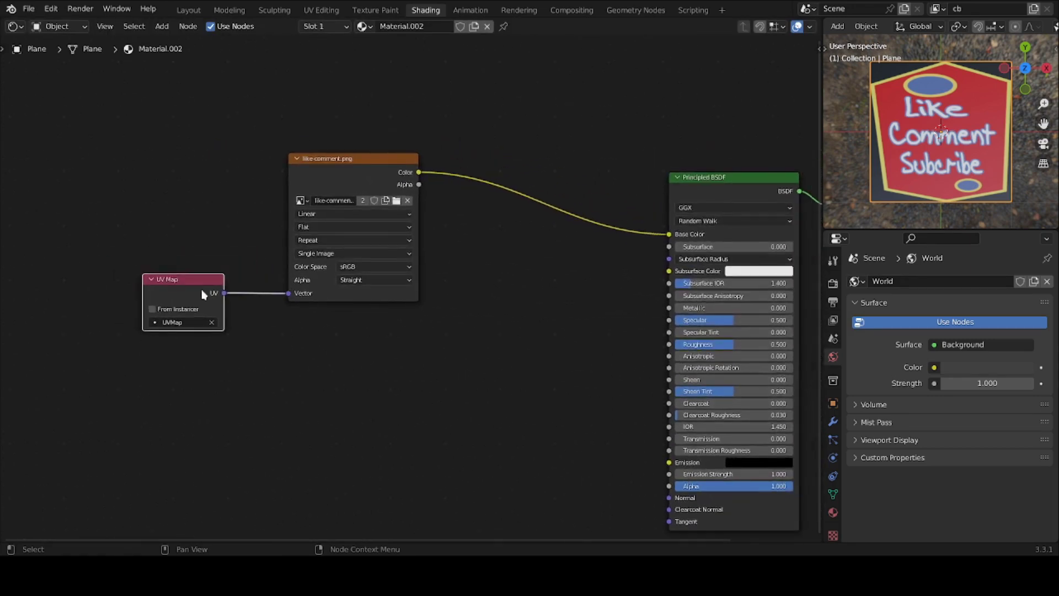
left_click_drag(194, 283, 107, 245)
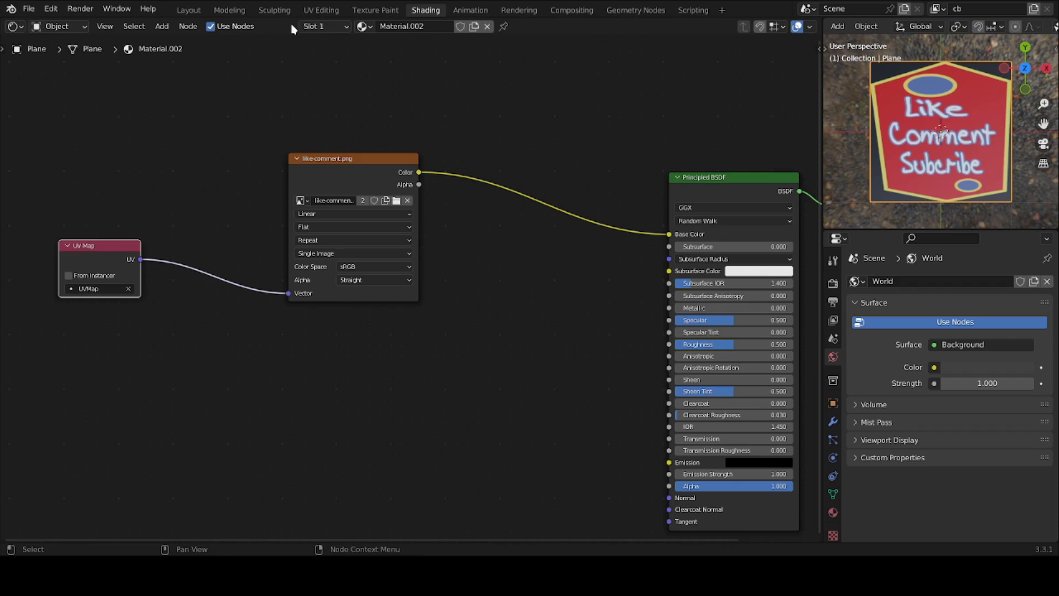
left_click(319, 12)
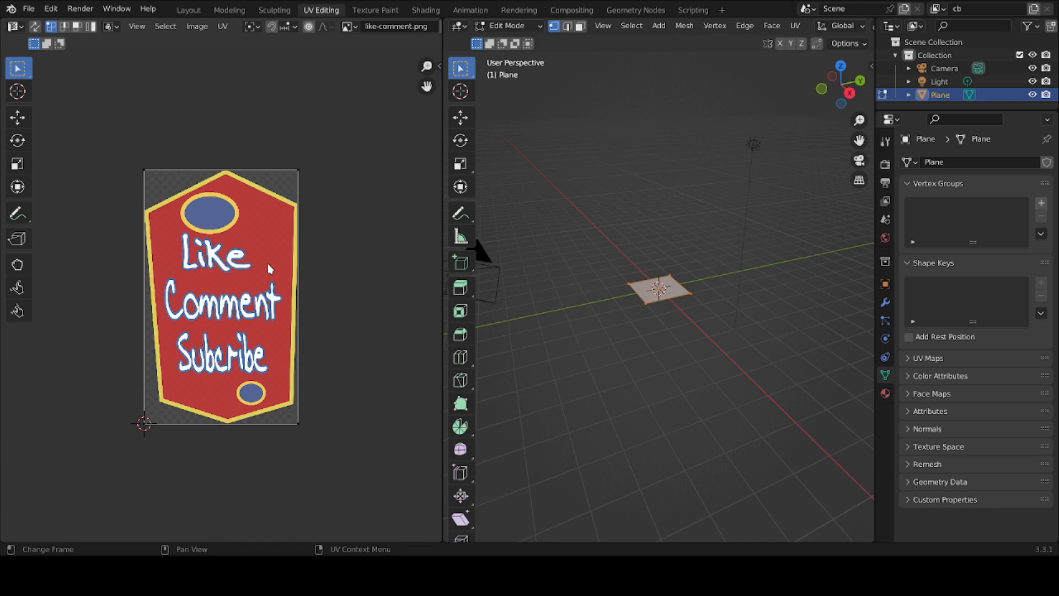
left_click(425, 10)
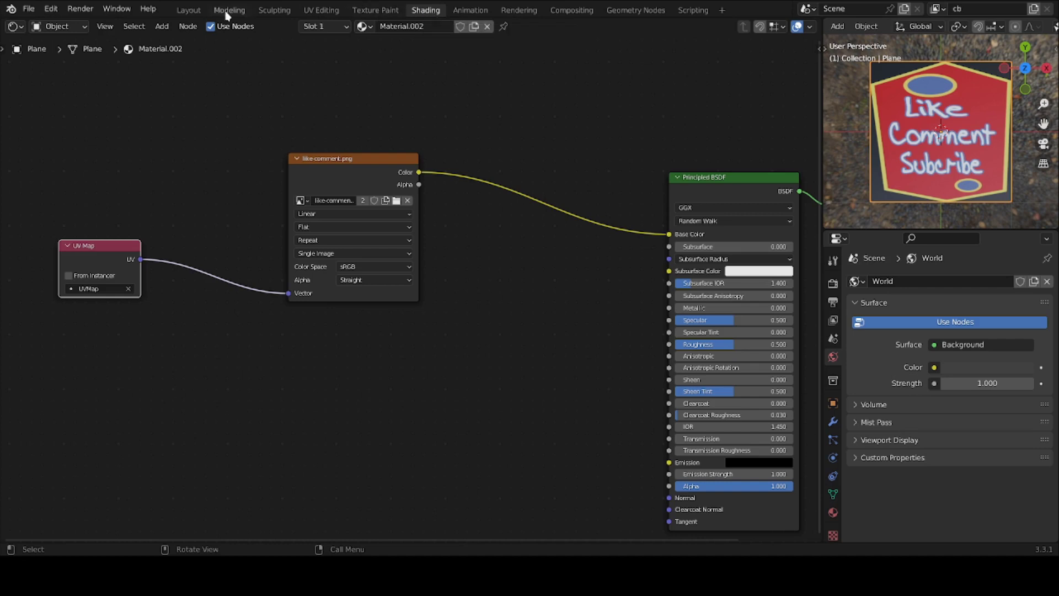
- Insert a Mapping vector node into the link between the UV Map node and the image texture node
left_click(162, 26)
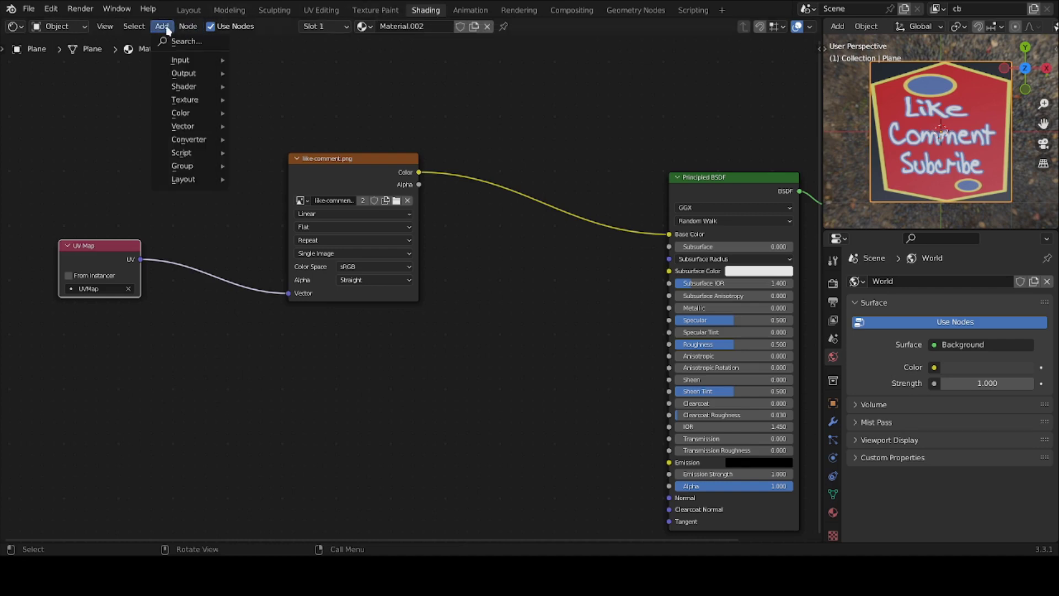
mouse_move(182, 130)
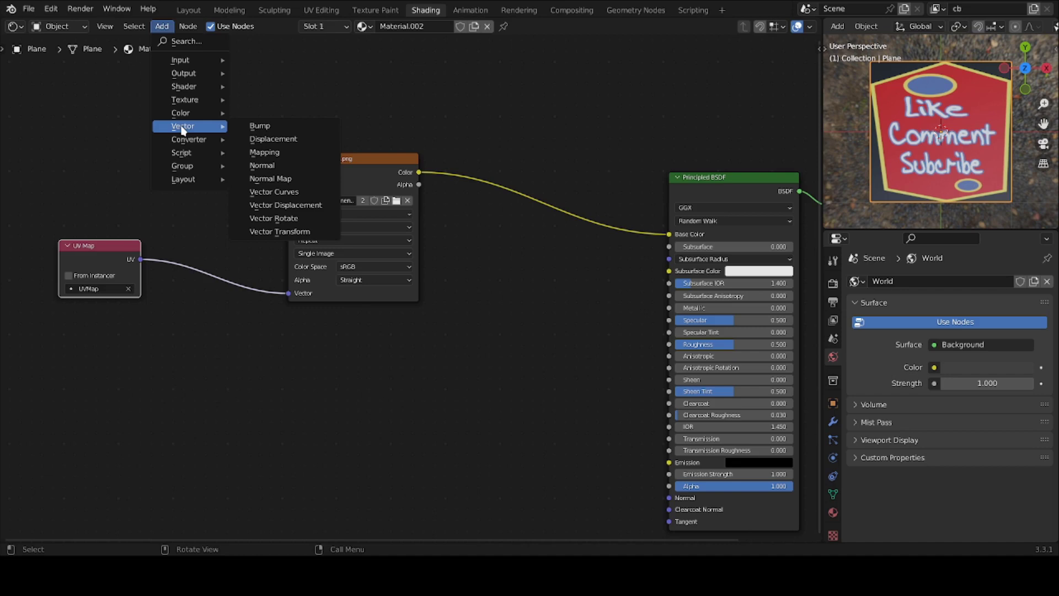
left_click(265, 153)
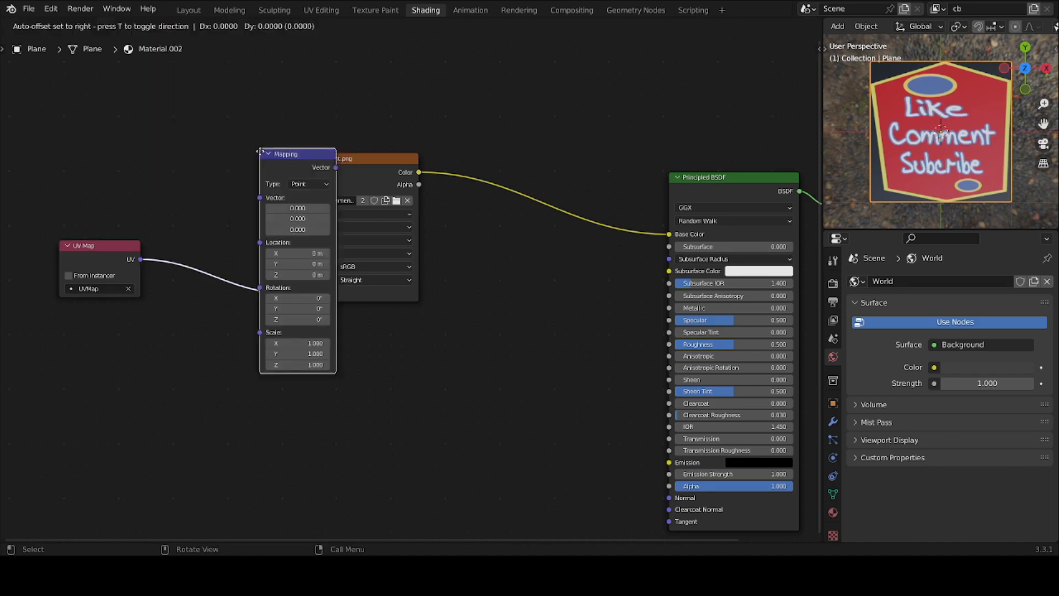
left_click(183, 218)
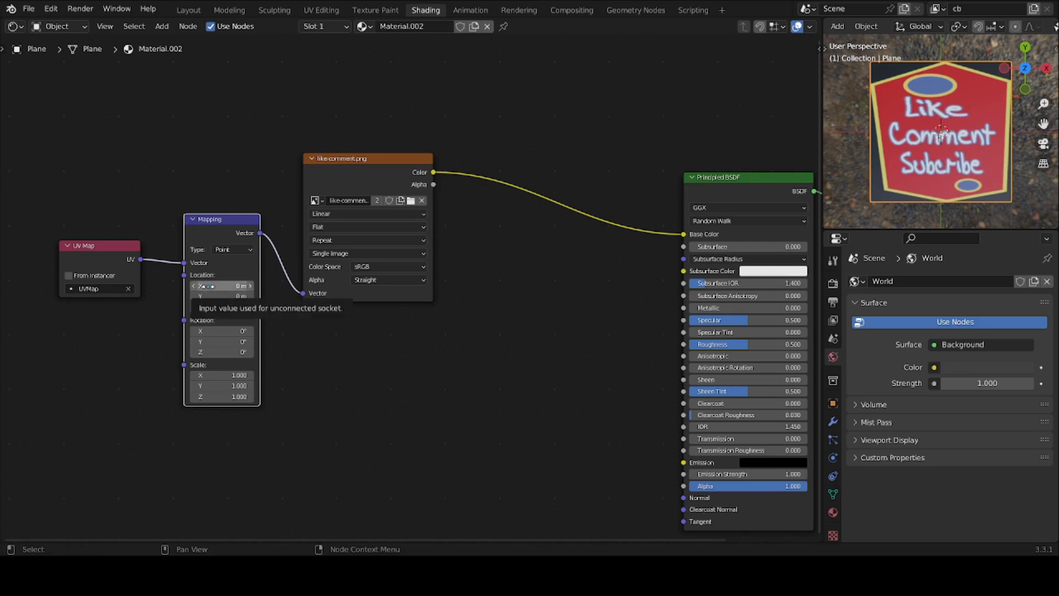
- Set the Mapping node's location to 6.6, 1.8, 1.4 m, rotation to 0.5°, 0°, 1.7°, and scale to 4.5, 2.6, 1
left_click_drag(207, 282, 345, 282)
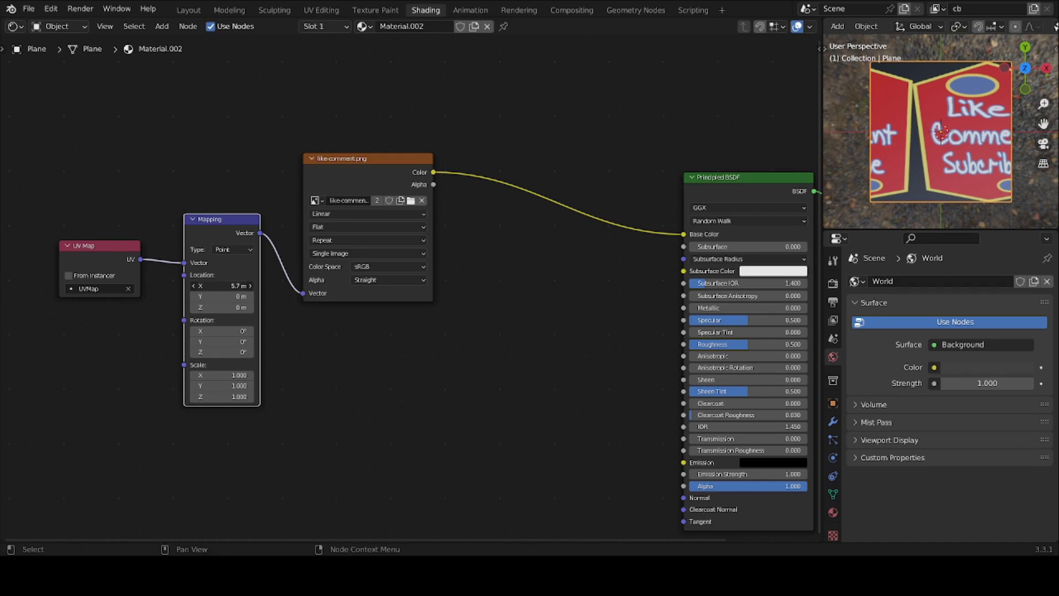
left_click_drag(221, 285, 199, 331)
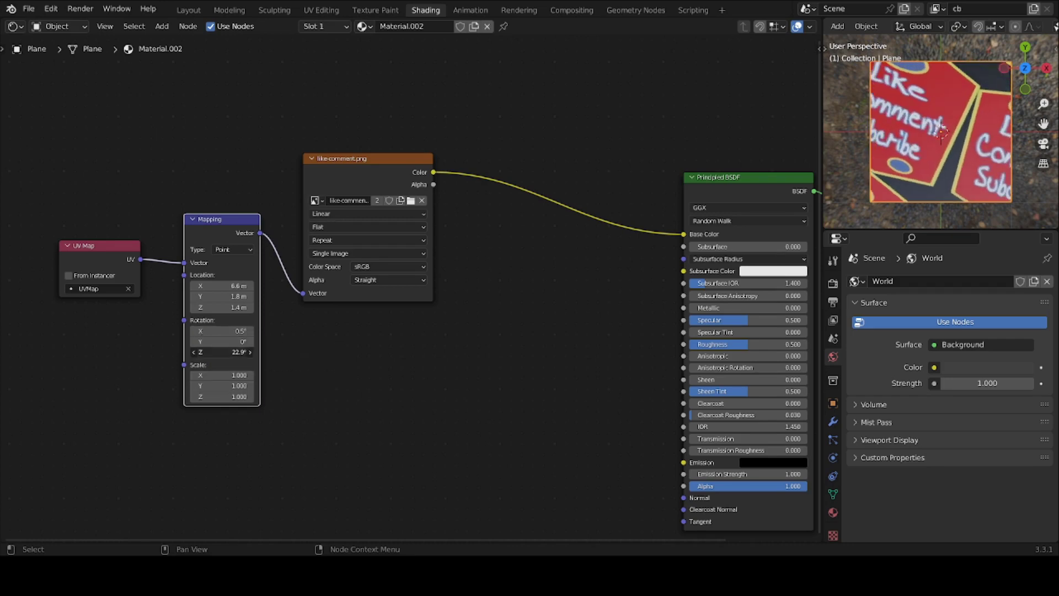
left_click_drag(231, 352, 215, 352)
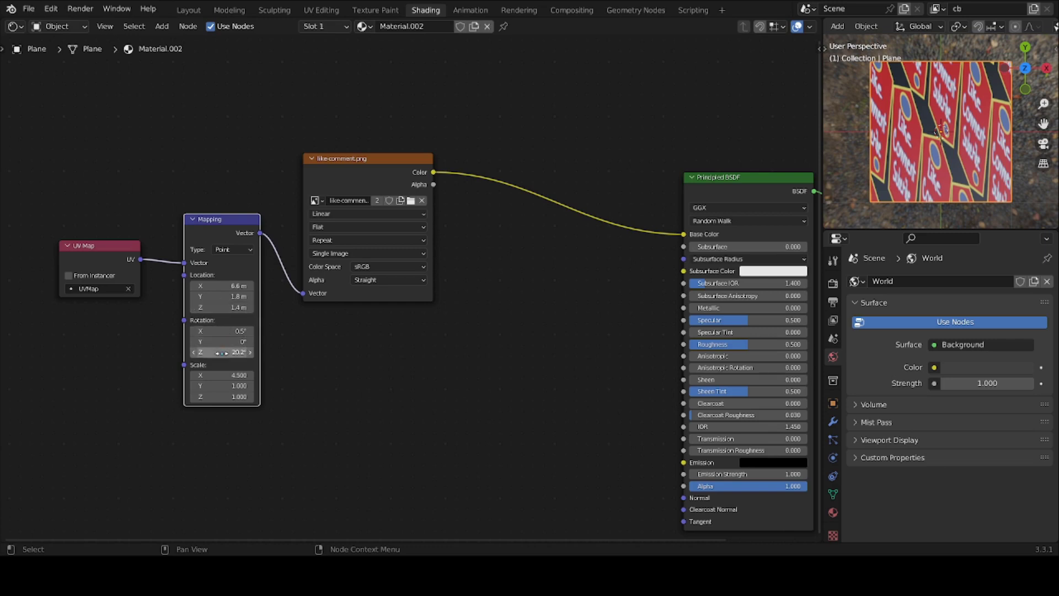
left_click_drag(220, 352, 211, 352)
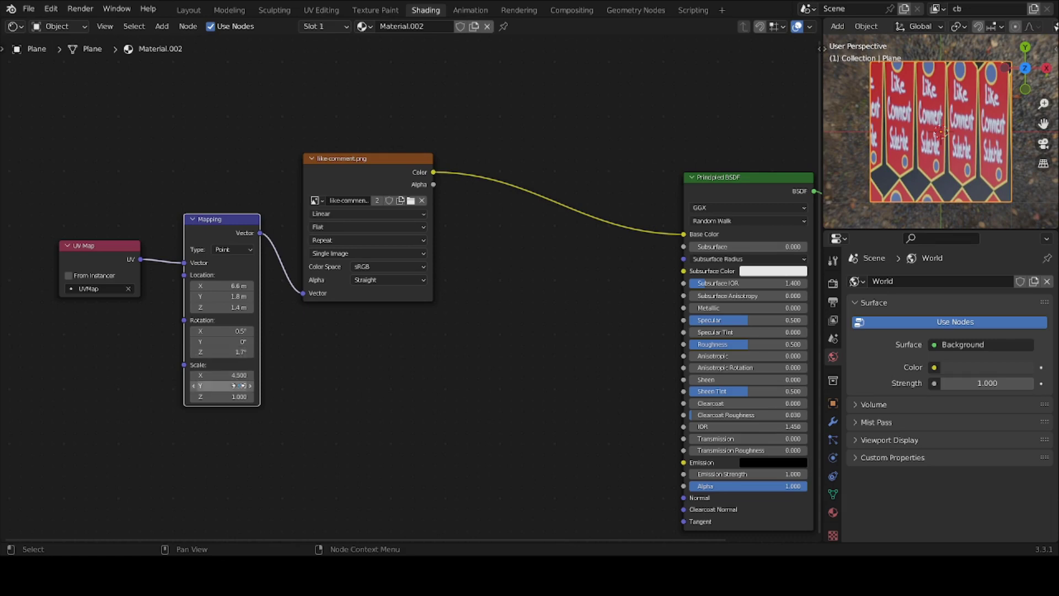
left_click_drag(241, 386, 248, 385)
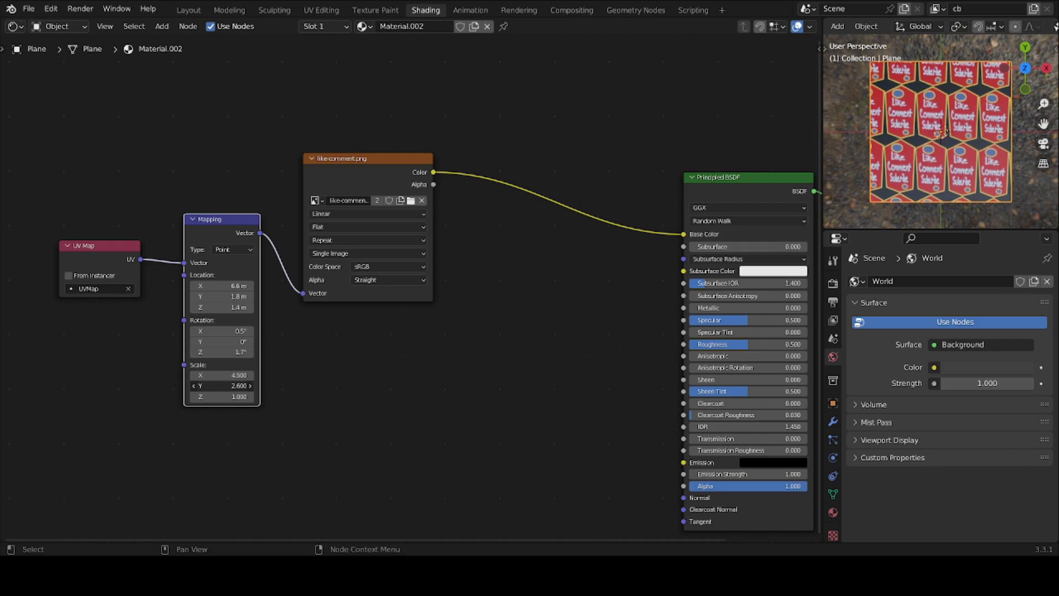
scroll(985, 187, "up", 1)
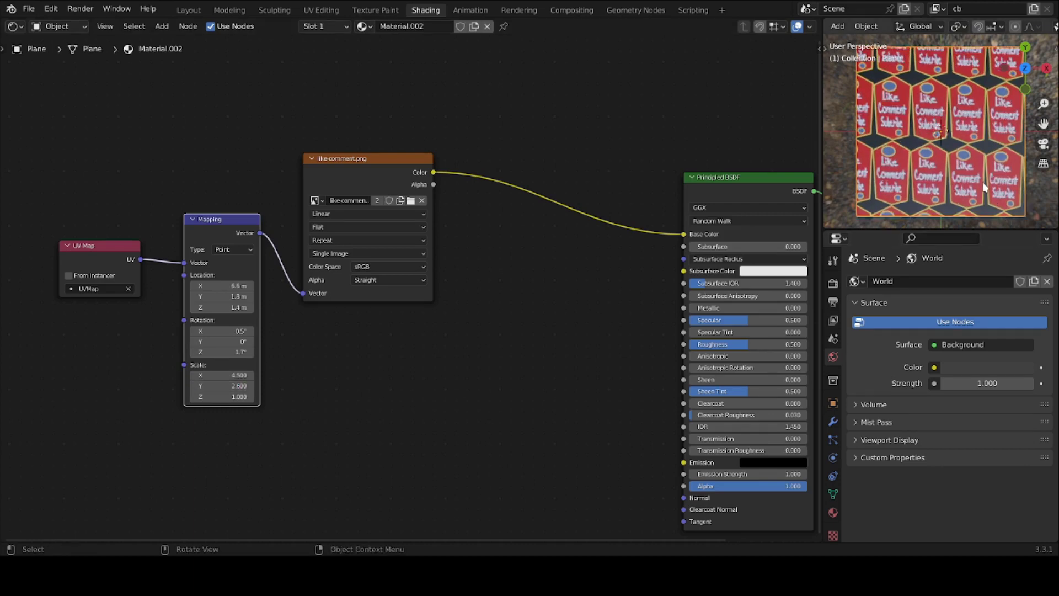
scroll(984, 187, "down", 1)
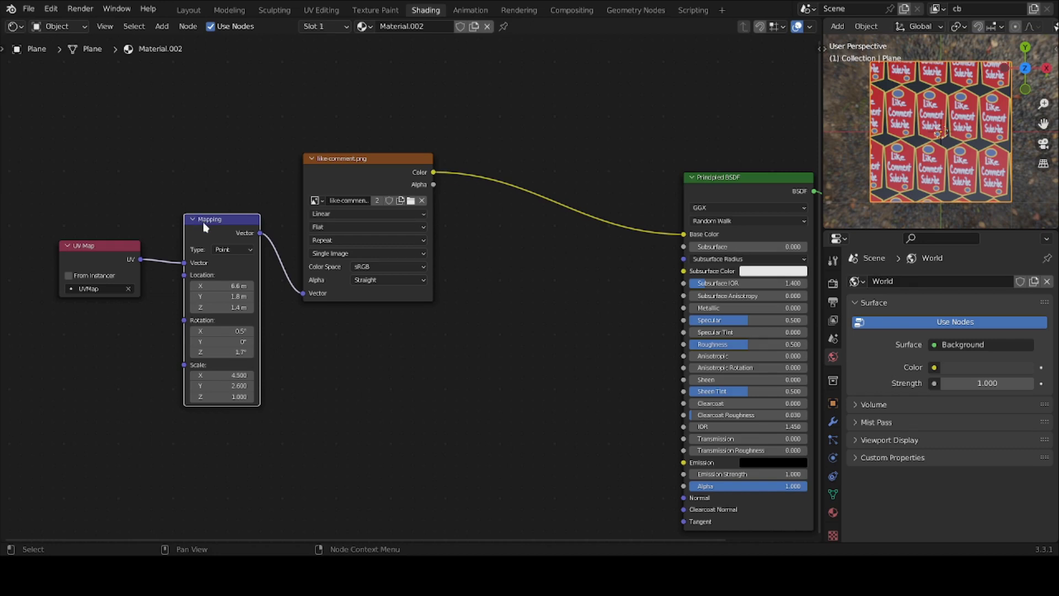
- Delete the Mapping node, reconnect the UV Map's UV output to the image texture's Vector input, and move the image texture node closer
key("x")
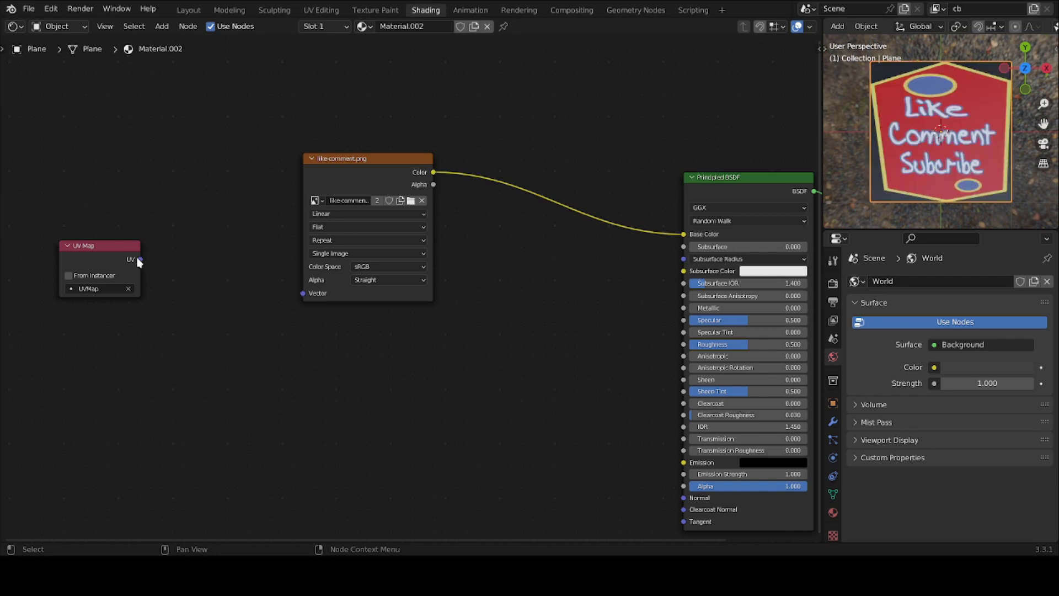
left_click_drag(139, 262, 307, 298)
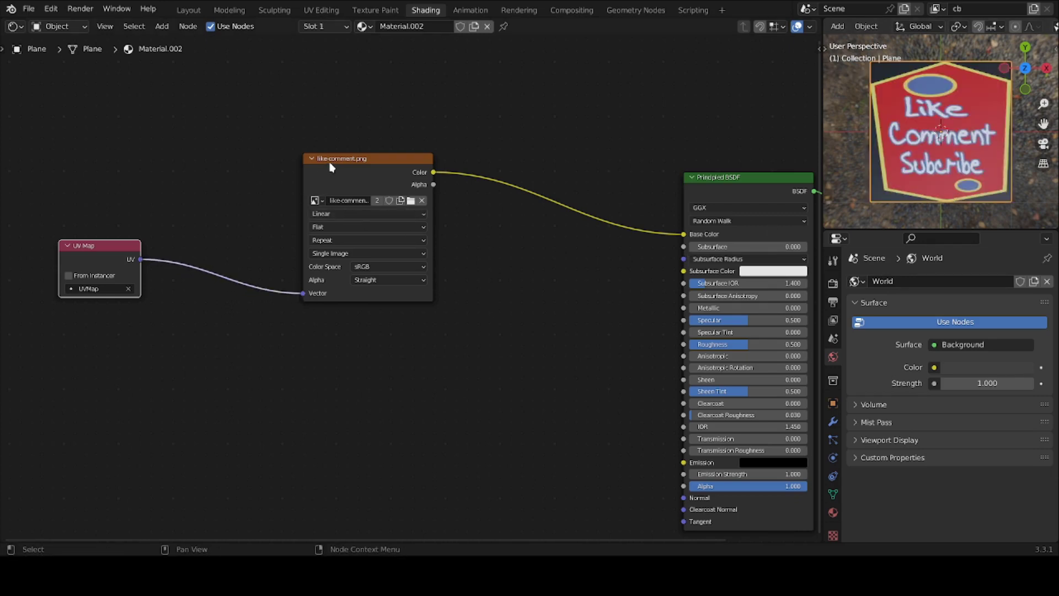
left_click_drag(332, 167, 277, 190)
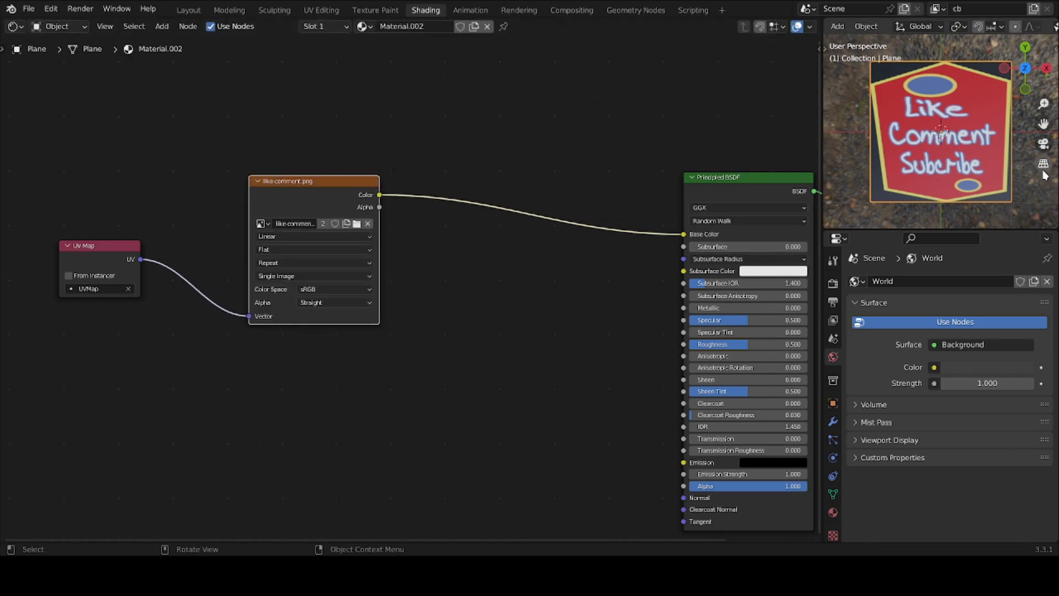
- Enlarge the 3D viewport area and insert a ColorRamp node between the image texture's Color output and the Principled BSDF's Base Color
left_click_drag(887, 229, 886, 275)
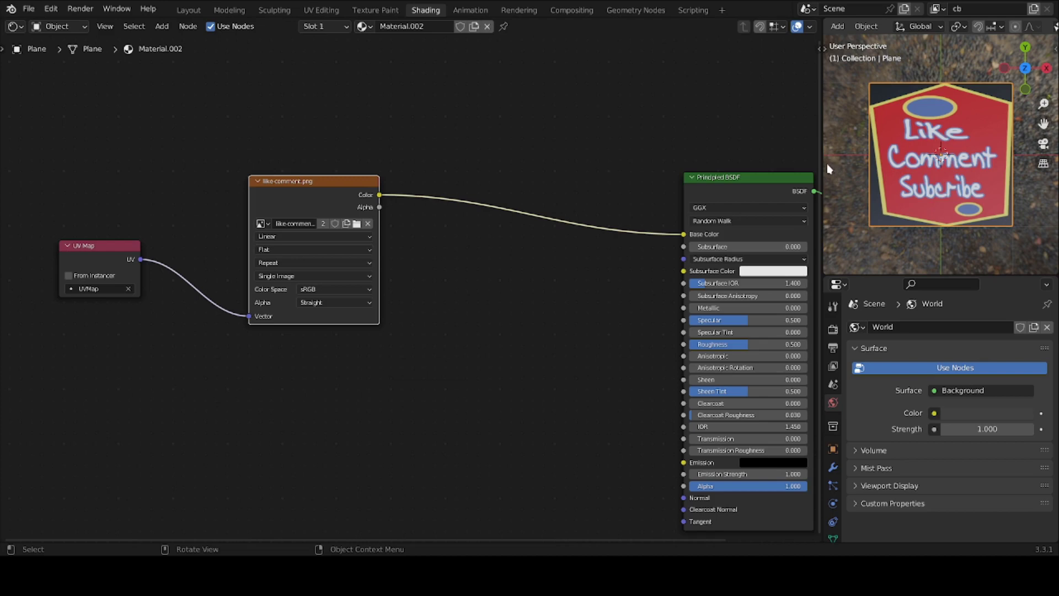
left_click_drag(821, 171, 754, 182)
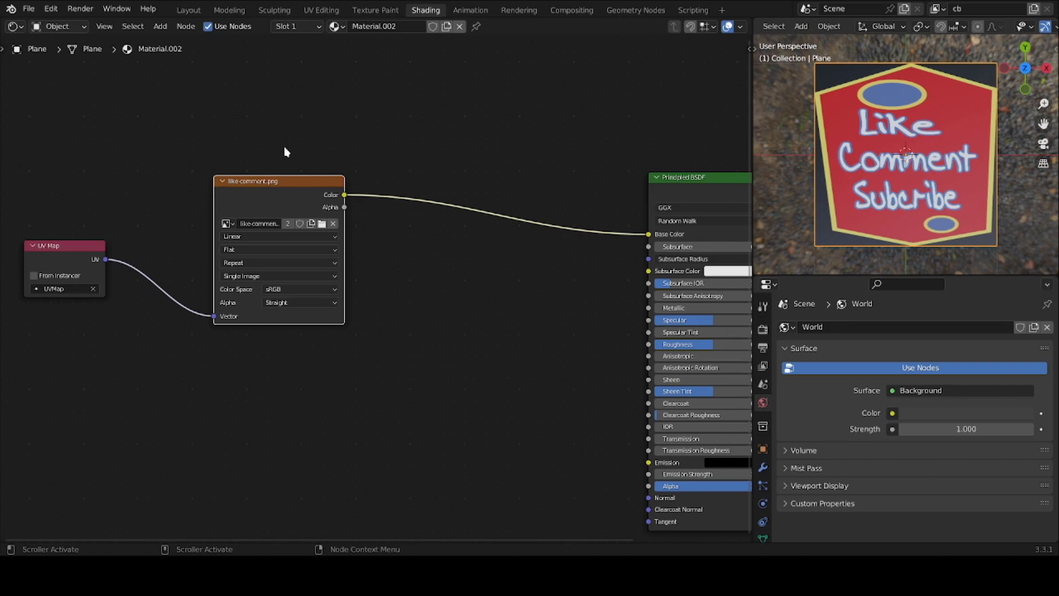
left_click(169, 28)
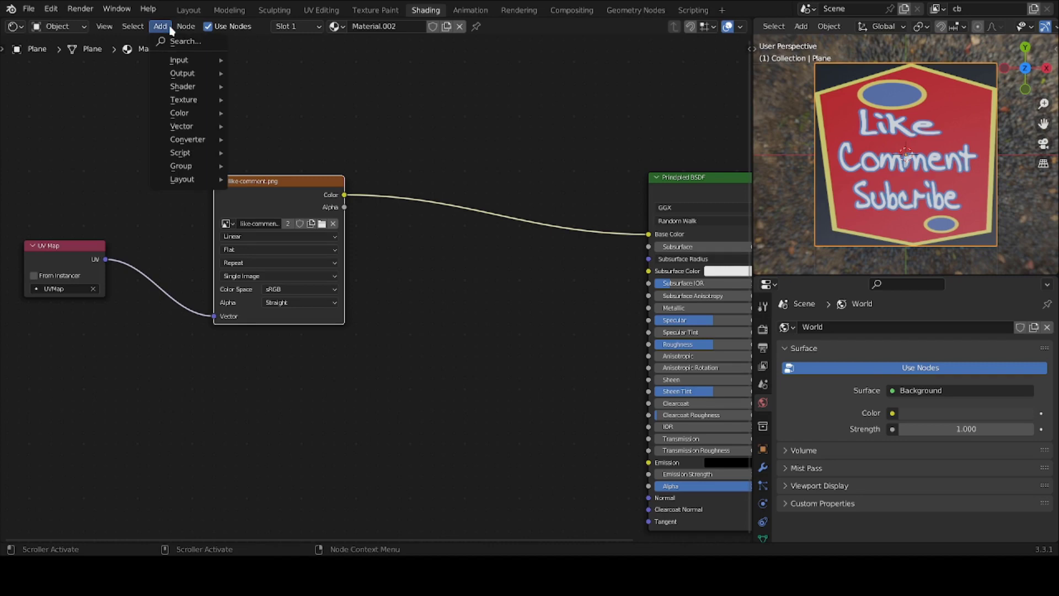
mouse_move(188, 145)
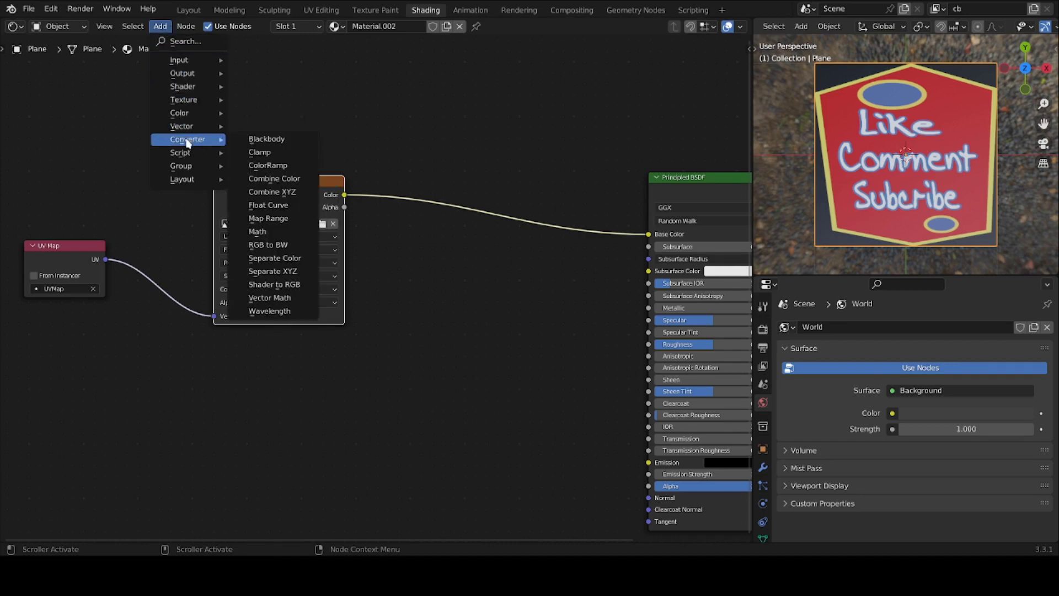
left_click(268, 165)
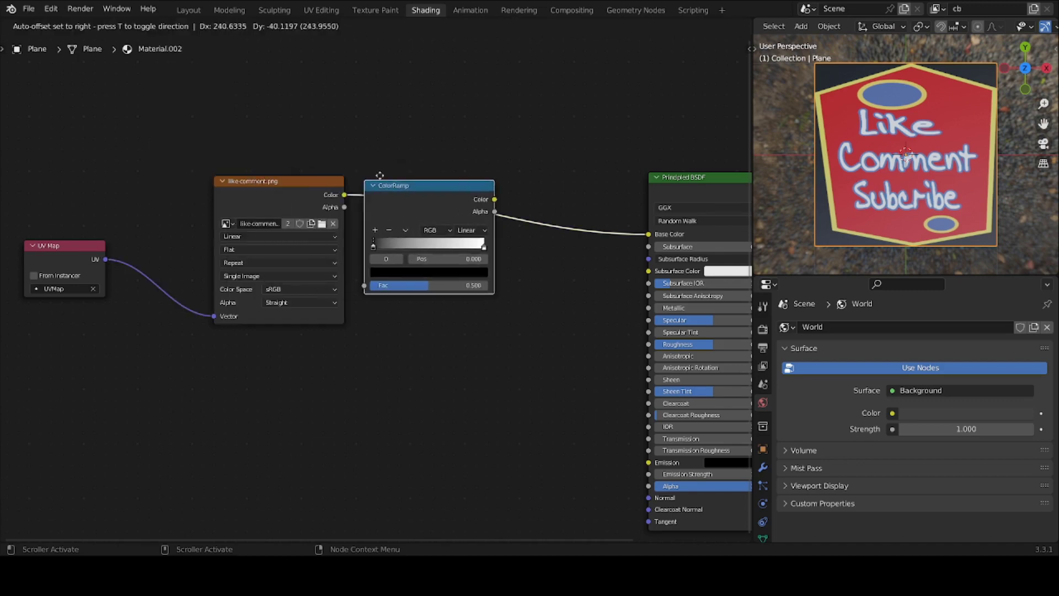
left_click(415, 166)
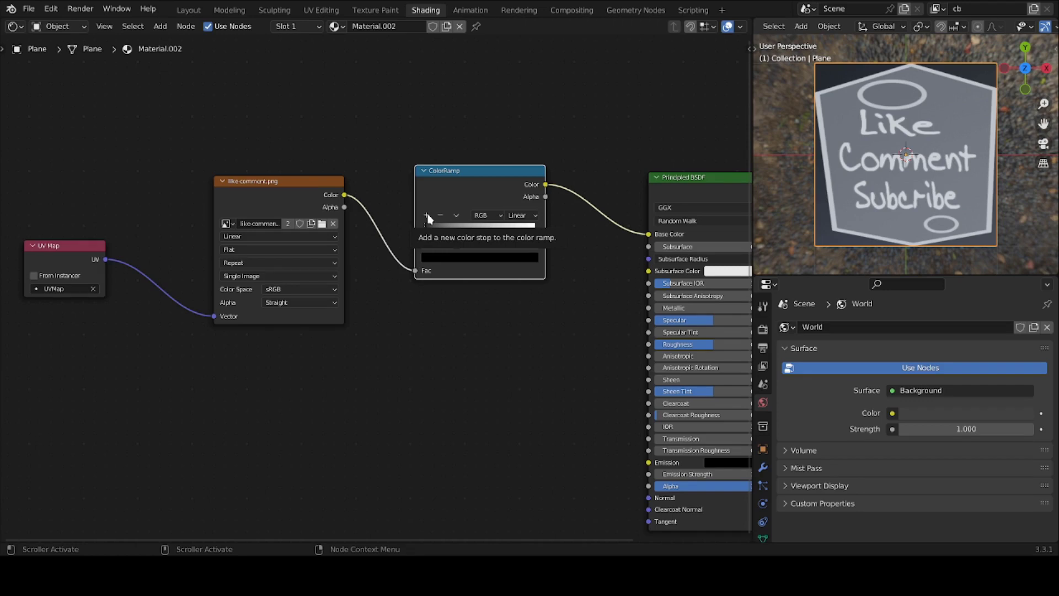
- Annotate the ColorRamp's Fac input with a freehand arrow and the handwritten note "scalar value 4, 6 9" beneath the node
scroll(312, 215, "up", 1)
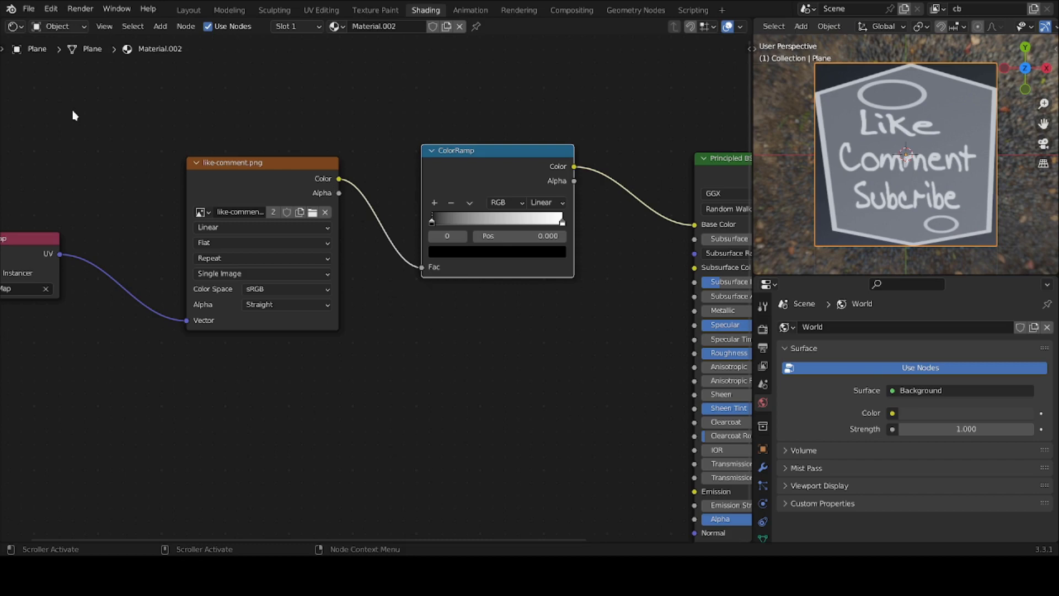
key("t")
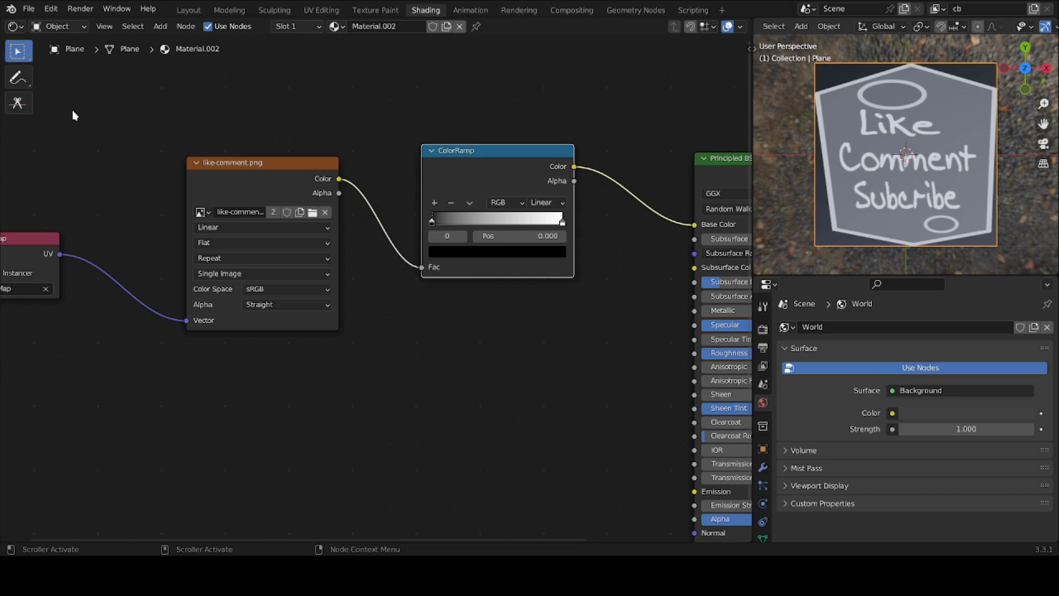
left_click(19, 82)
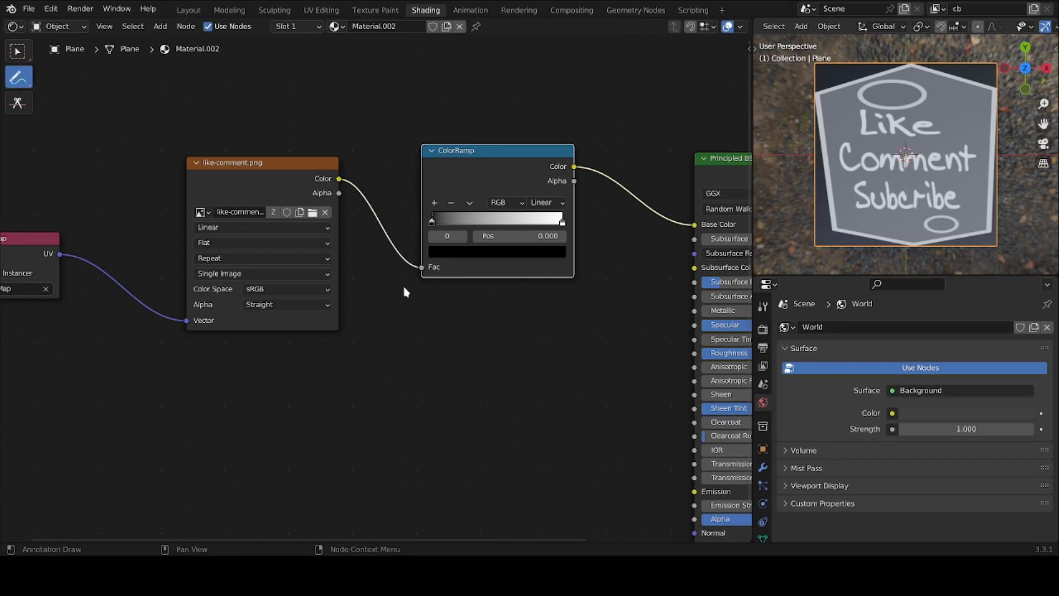
mouse_move(421, 278)
left_mouse_down()
mouse_move(397, 320)
mouse_move(398, 298)
mouse_move(399, 316)
mouse_move(431, 314)
mouse_move(406, 343)
mouse_move(422, 347)
mouse_move(413, 358)
mouse_move(478, 359)
left_mouse_up()
mouse_move(494, 319)
left_mouse_down()
mouse_move(490, 361)
mouse_move(517, 345)
mouse_move(513, 361)
mouse_move(530, 358)
mouse_move(553, 341)
left_mouse_up()
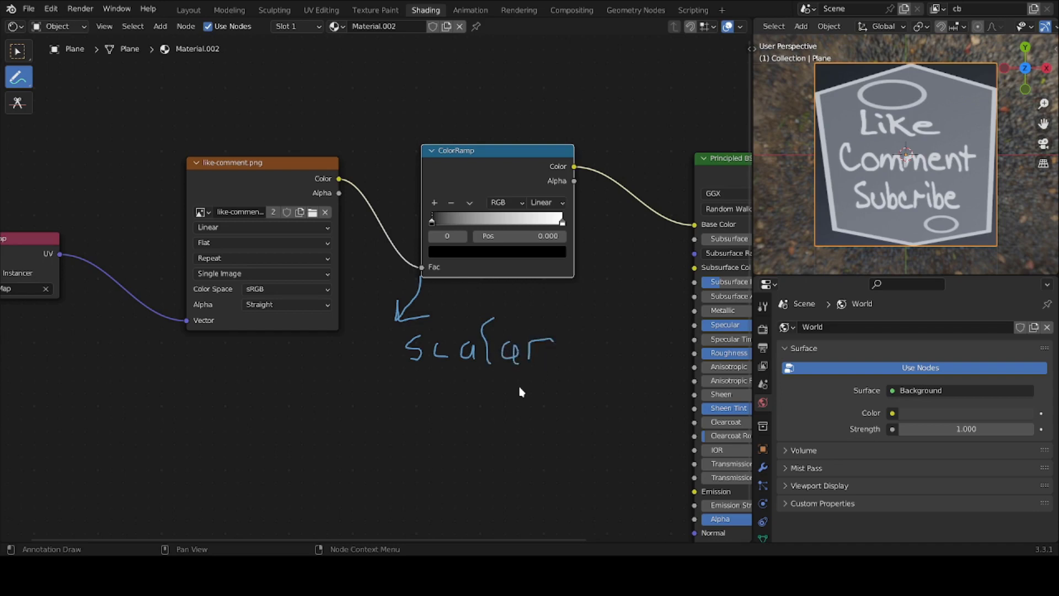
mouse_move(445, 408)
left_mouse_down()
mouse_move(464, 428)
mouse_move(478, 408)
mouse_move(495, 430)
mouse_move(507, 411)
mouse_move(504, 434)
left_mouse_up()
mouse_move(534, 388)
left_mouse_down()
mouse_move(533, 430)
mouse_move(557, 414)
mouse_move(562, 433)
mouse_move(616, 409)
mouse_move(606, 406)
mouse_move(600, 427)
mouse_move(621, 435)
left_mouse_up()
mouse_move(475, 485)
left_mouse_down()
mouse_move(492, 500)
mouse_move(492, 477)
mouse_move(487, 520)
mouse_move(516, 521)
left_mouse_up()
mouse_move(551, 478)
left_mouse_down()
mouse_move(574, 499)
mouse_move(556, 499)
left_mouse_up()
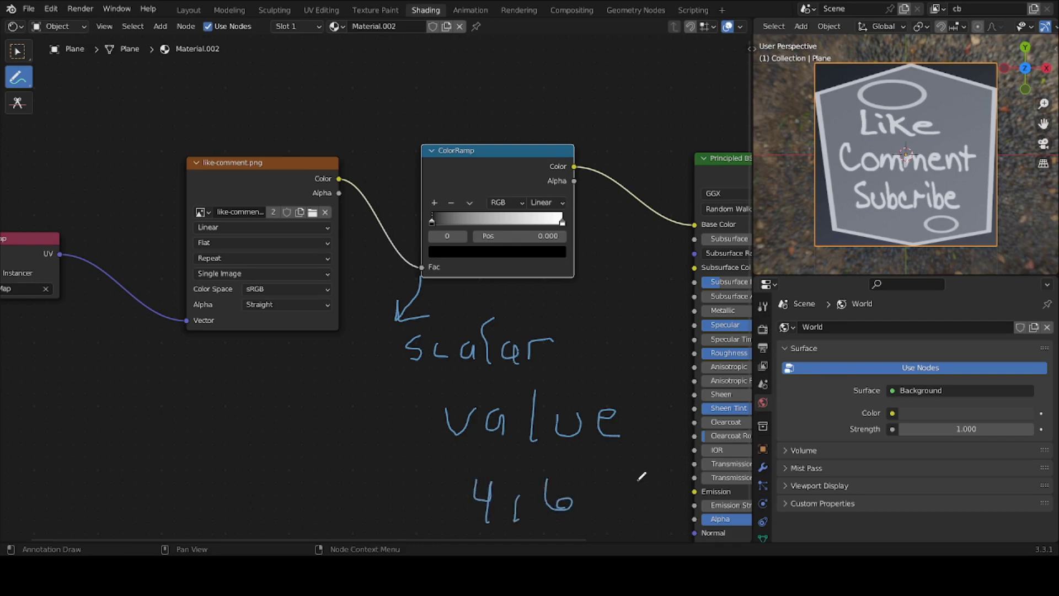
mouse_move(634, 473)
left_mouse_down()
mouse_move(607, 486)
mouse_move(616, 495)
mouse_move(630, 479)
mouse_move(632, 521)
left_mouse_up()
- Erase the arrow and all handwritten annotations beneath the ColorRamp node
mouse_move(473, 378)
left_mouse_down("ctrl")
mouse_move(445, 360)
mouse_move(379, 355)
mouse_move(406, 339)
mouse_move(416, 270)
mouse_move(391, 319)
mouse_move(422, 290)
mouse_move(418, 360)
mouse_move(556, 347)
mouse_move(431, 365)
mouse_move(497, 344)
mouse_move(507, 324)
mouse_move(454, 372)
mouse_move(443, 418)
mouse_move(508, 415)
mouse_move(472, 363)
mouse_move(470, 321)
left_mouse_up("ctrl")
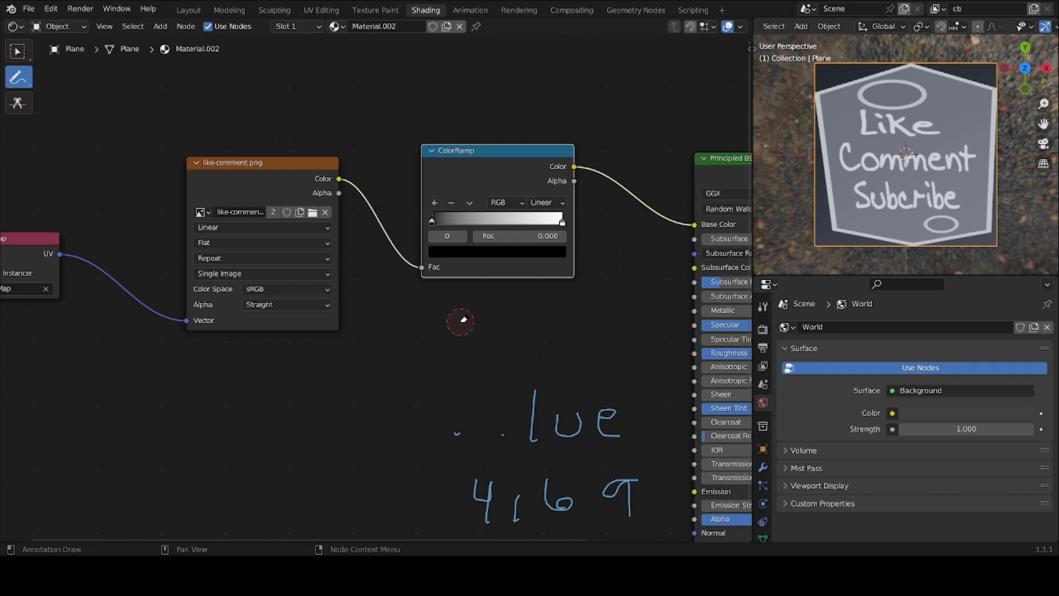
mouse_move(458, 375)
left_mouse_down("ctrl")
mouse_move(540, 400)
mouse_move(479, 421)
mouse_move(473, 439)
mouse_move(532, 436)
mouse_move(442, 455)
mouse_move(440, 435)
mouse_move(622, 424)
mouse_move(569, 416)
mouse_move(645, 411)
mouse_move(537, 433)
mouse_move(632, 499)
mouse_move(661, 504)
mouse_move(439, 513)
mouse_move(552, 493)
mouse_move(458, 491)
mouse_move(675, 467)
mouse_move(624, 492)
left_mouse_up("ctrl")
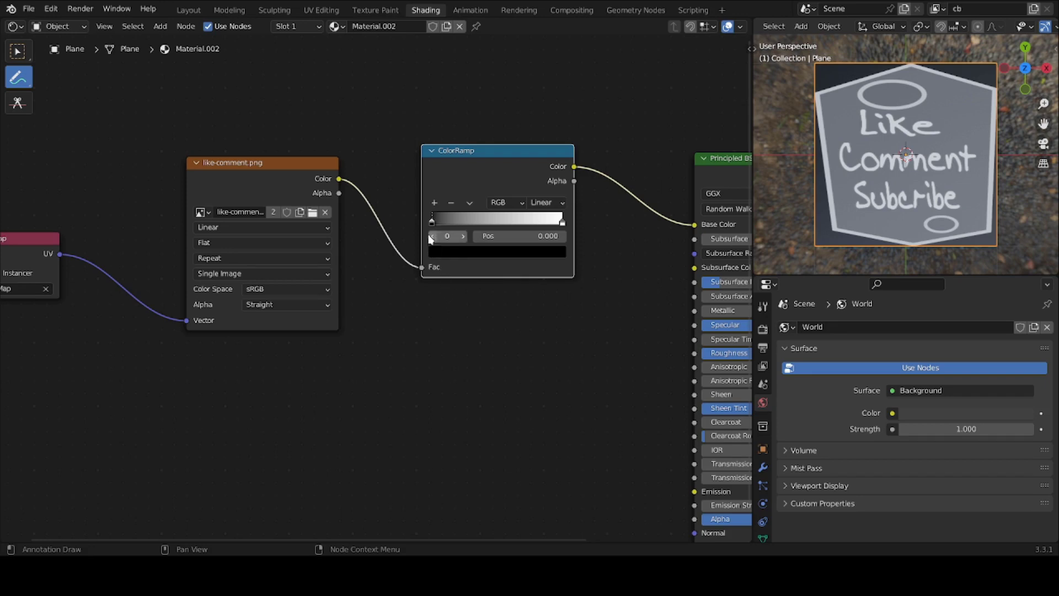
- Add two more color stops to the ColorRamp and distribute all its stops evenly
left_click(438, 205)
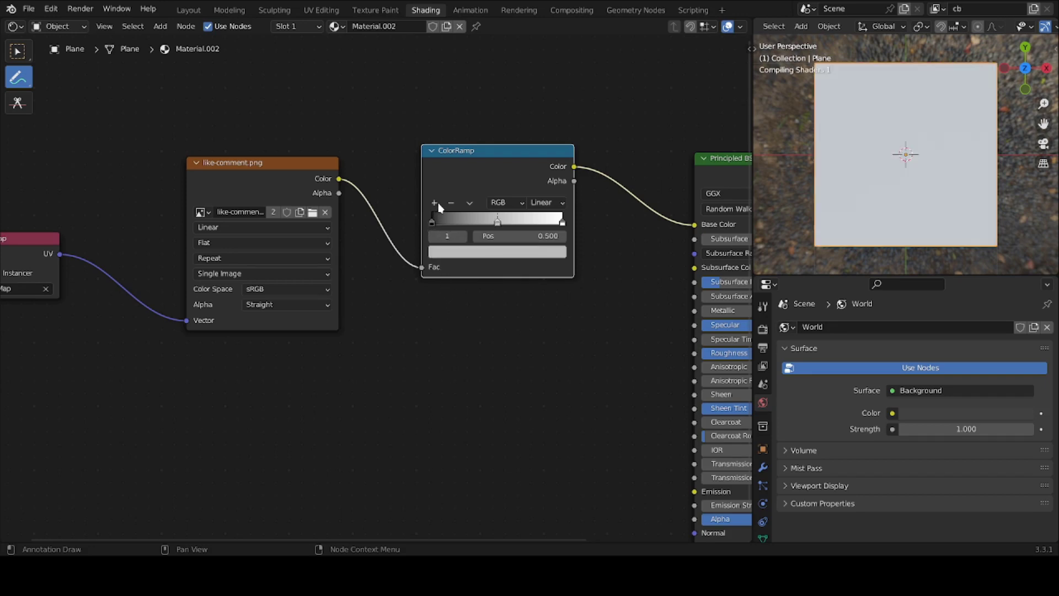
left_click(439, 204)
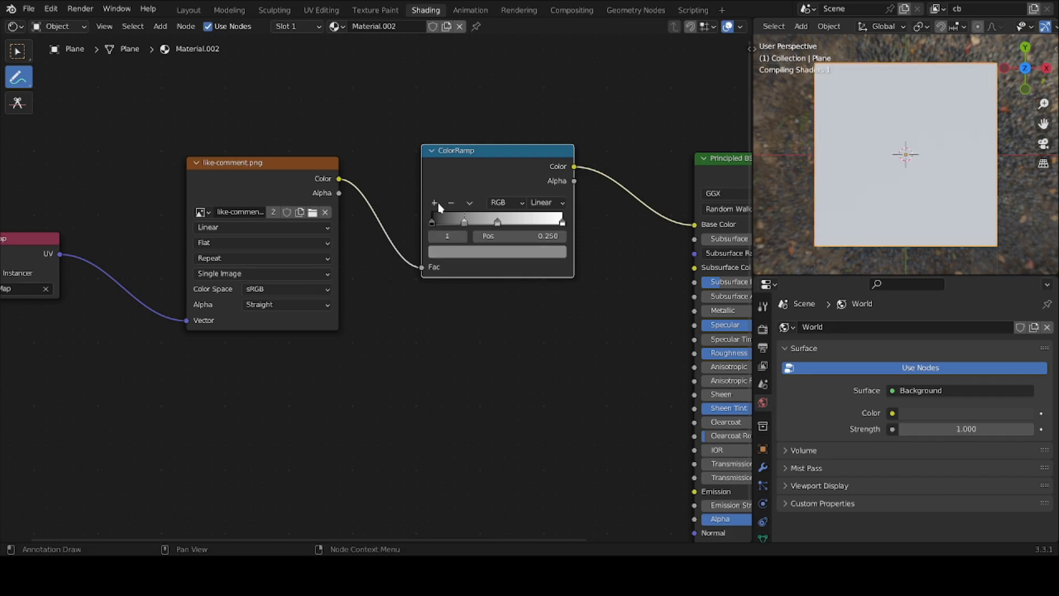
left_click(470, 204)
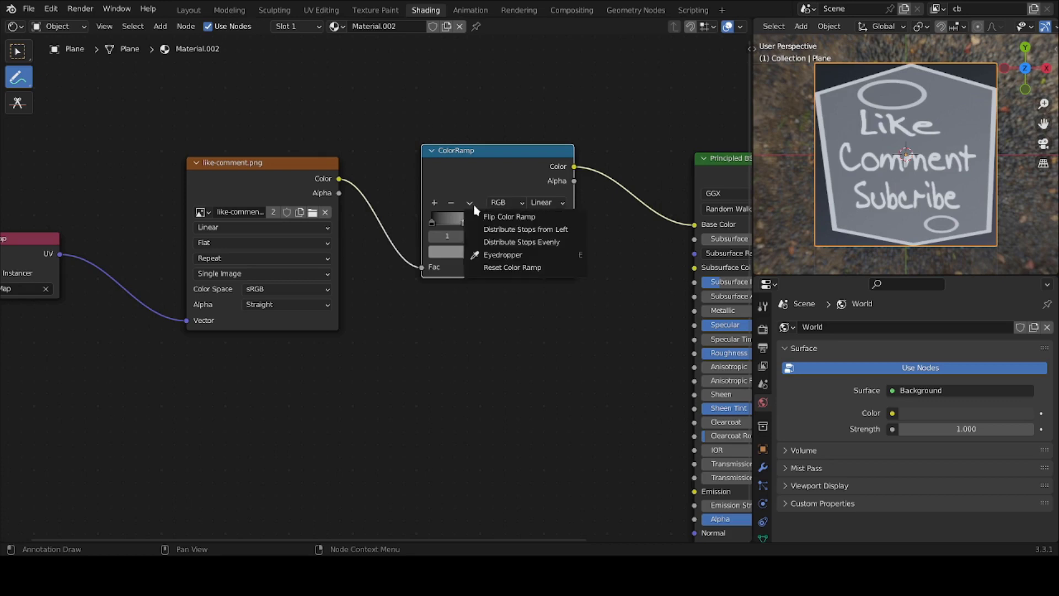
left_click(482, 242)
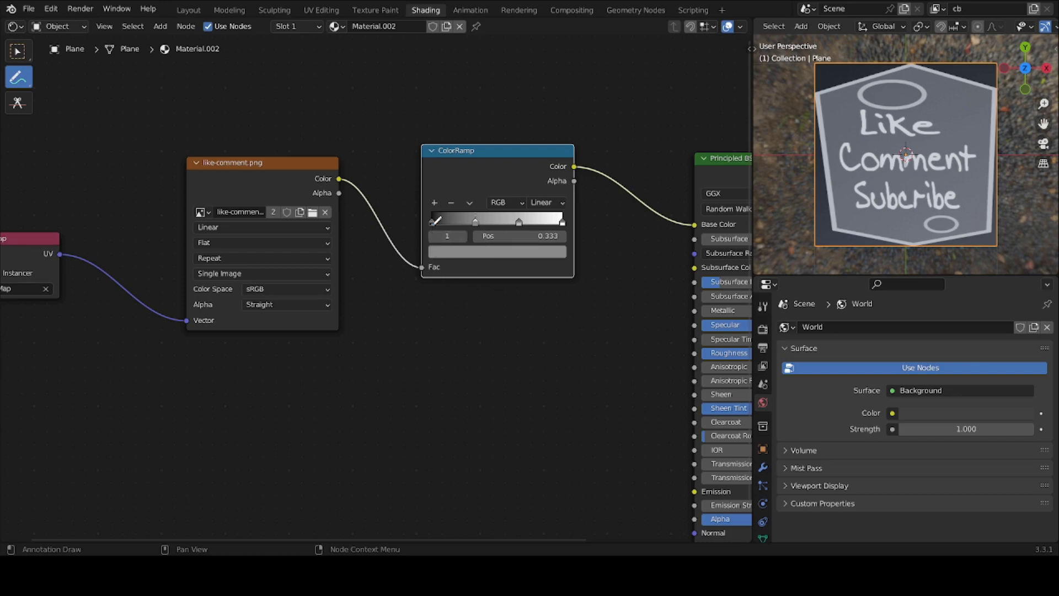
- Switch the node editor back to the selection tool and make the ColorRamp's first color stop active
scroll(434, 228, "up", 2)
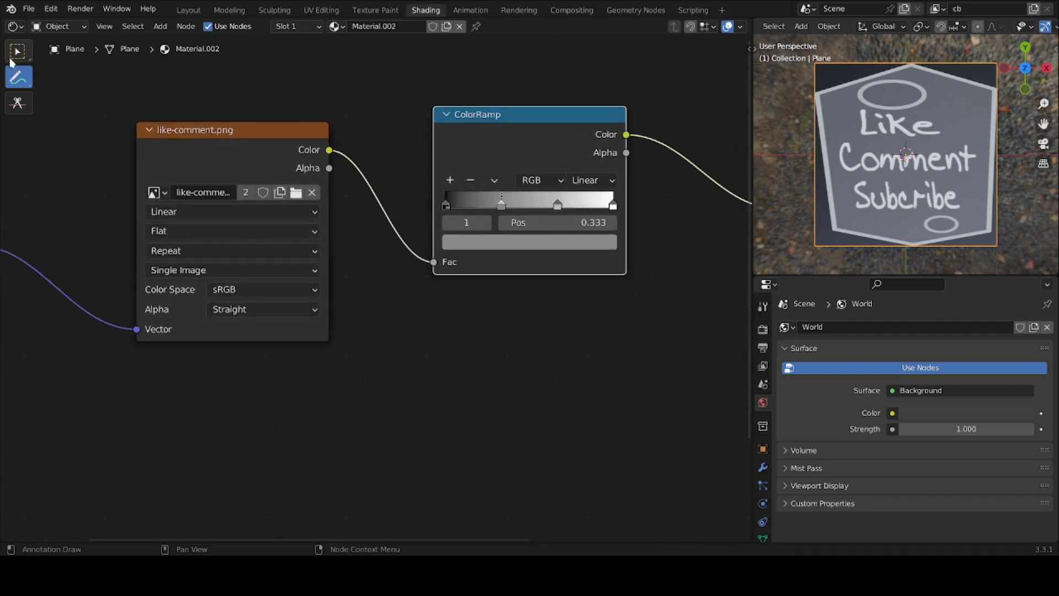
left_click(15, 53)
scroll(422, 254, "up", 1)
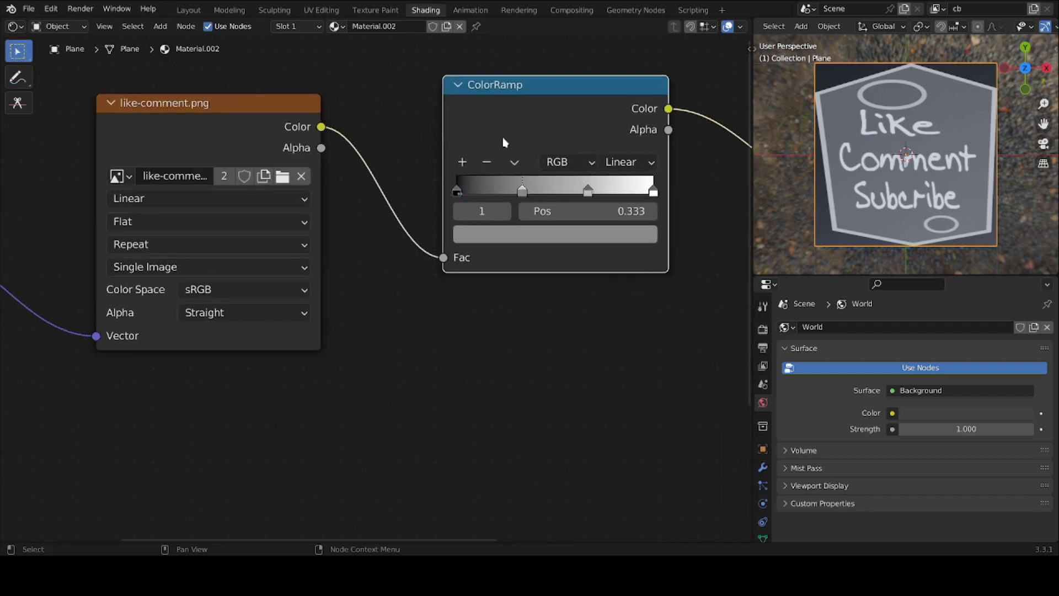
middle_click_drag(486, 162, 348, 273)
scroll(362, 262, "up", 2)
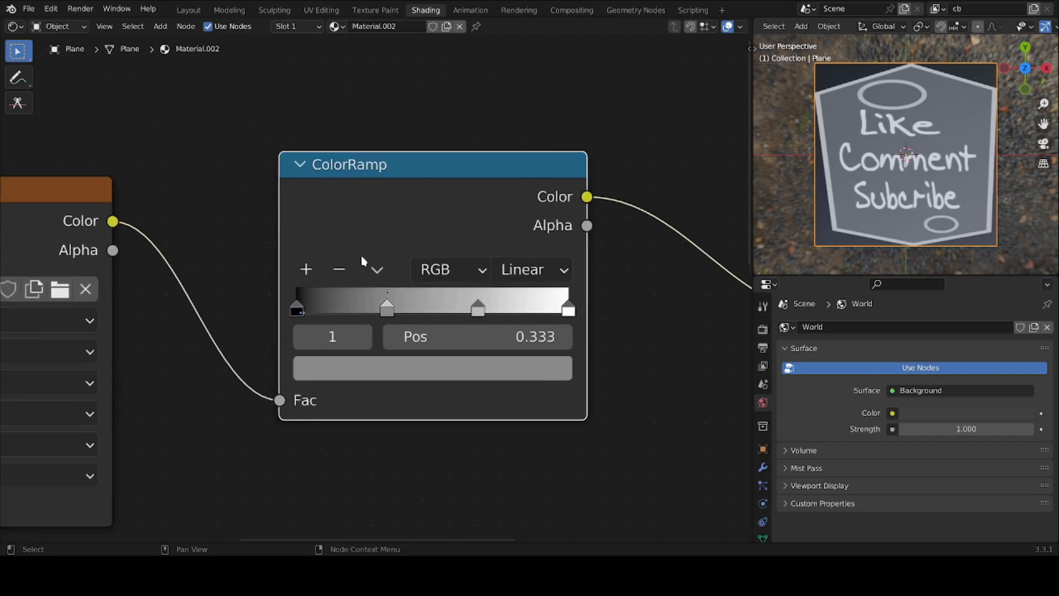
left_click(289, 314)
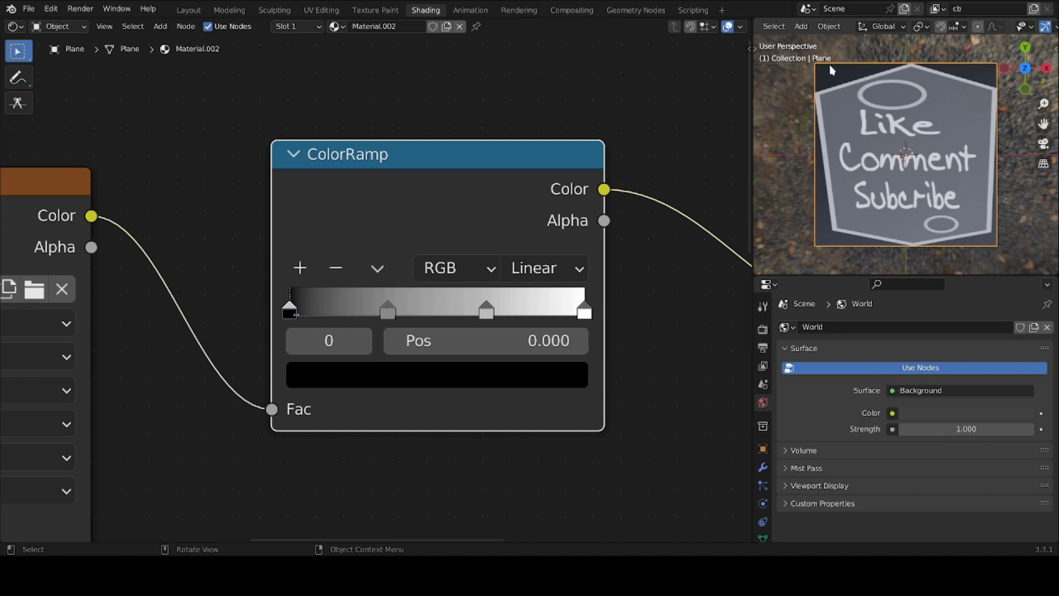
- Circle the dark corner areas around the sign with freehand annotations in the 3D viewport, and erase the circles
key("t")
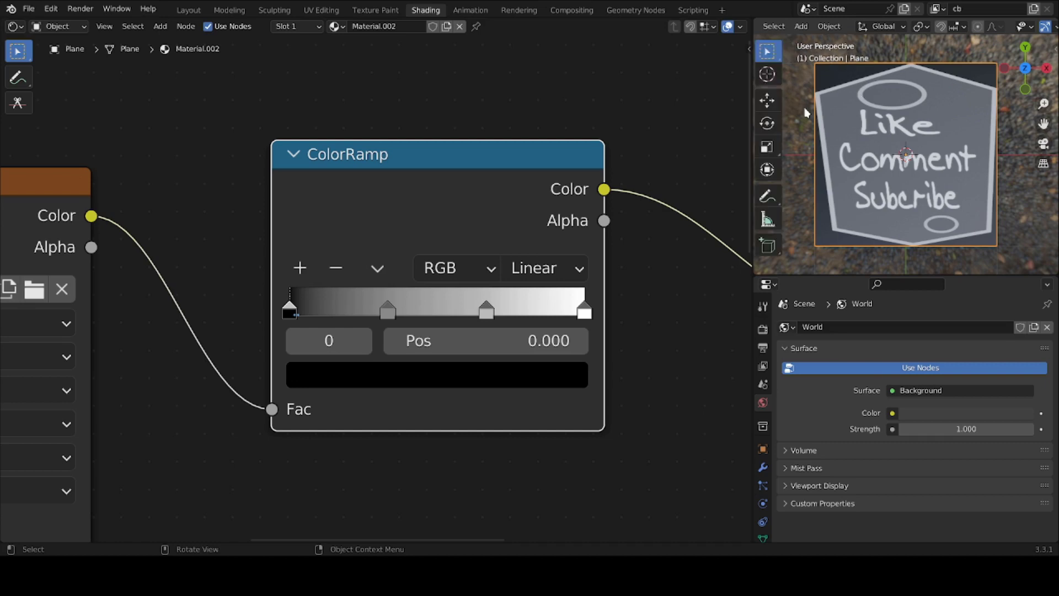
left_click(771, 197)
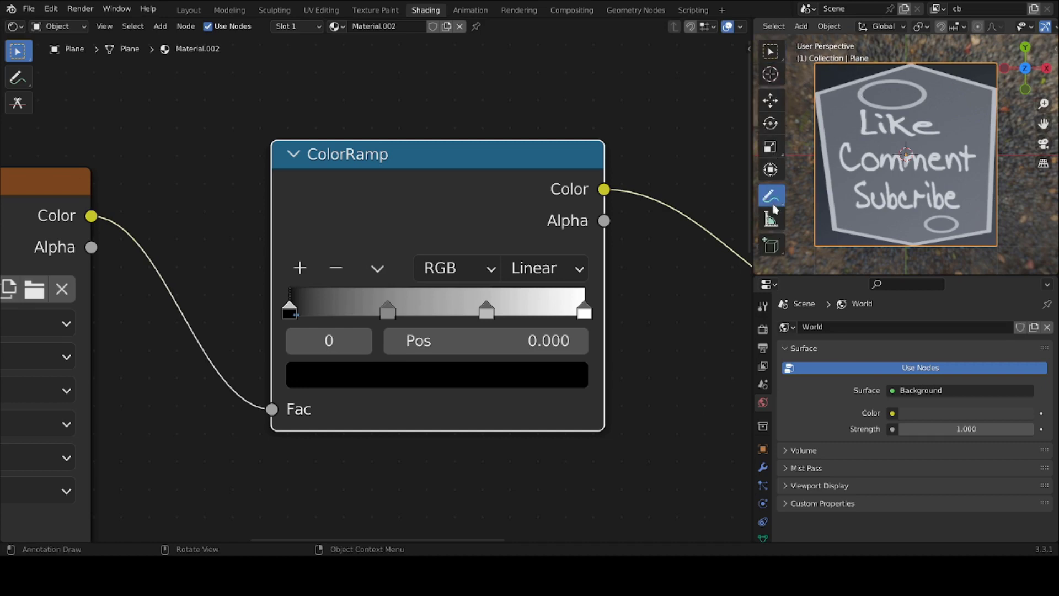
mouse_move(858, 56)
left_mouse_down()
mouse_move(787, 83)
mouse_move(826, 109)
mouse_move(868, 84)
mouse_move(872, 52)
left_mouse_up()
mouse_move(997, 45)
left_mouse_down()
mouse_move(937, 53)
mouse_move(982, 109)
mouse_move(1015, 63)
mouse_move(979, 55)
left_mouse_up()
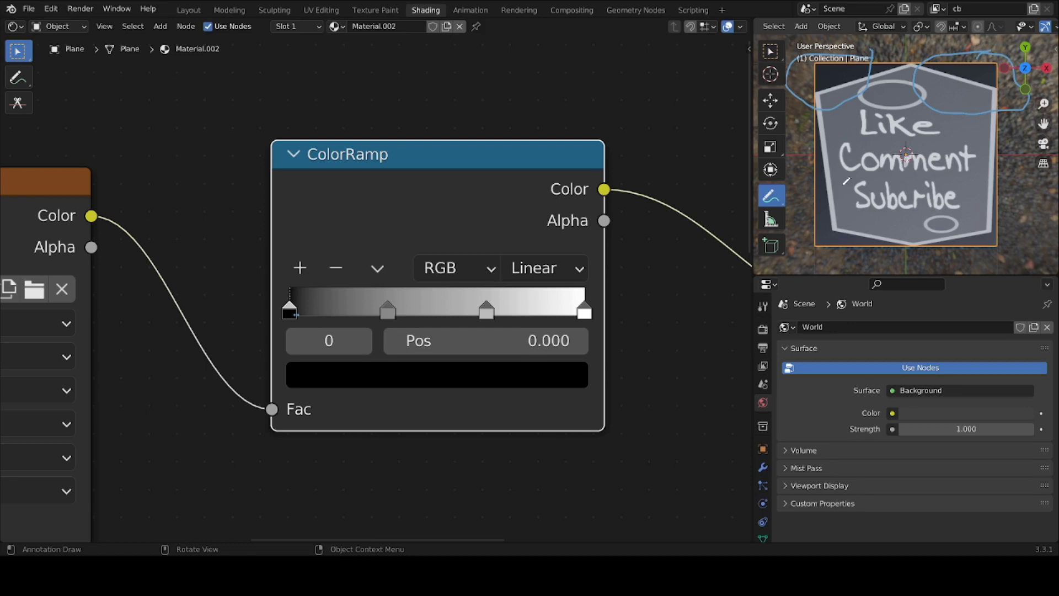
mouse_move(841, 135)
left_mouse_down()
mouse_move(825, 158)
mouse_move(810, 236)
mouse_move(859, 245)
mouse_move(873, 167)
mouse_move(822, 132)
left_mouse_up()
mouse_move(1013, 208)
left_mouse_down()
mouse_move(961, 212)
mouse_move(946, 258)
mouse_move(992, 259)
mouse_move(1008, 209)
left_mouse_up()
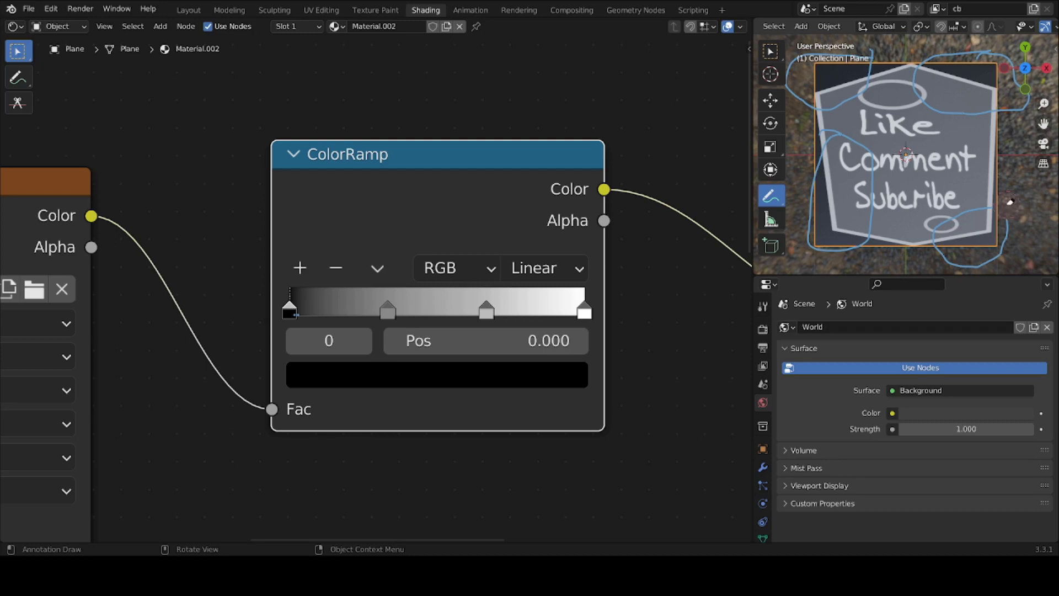
mouse_move(1010, 218)
left_mouse_down("ctrl")
mouse_move(993, 270)
mouse_move(981, 212)
mouse_move(942, 271)
mouse_move(977, 204)
mouse_move(966, 268)
mouse_move(841, 258)
mouse_move(812, 236)
mouse_move(884, 224)
mouse_move(862, 193)
mouse_move(866, 146)
mouse_move(823, 147)
mouse_move(803, 188)
mouse_move(786, 168)
mouse_move(825, 206)
mouse_move(786, 213)
mouse_move(795, 154)
mouse_move(787, 87)
mouse_move(796, 59)
mouse_move(814, 127)
mouse_move(821, 76)
mouse_move(833, 129)
mouse_move(852, 86)
mouse_move(876, 108)
mouse_move(881, 58)
mouse_move(894, 112)
mouse_move(944, 84)
mouse_move(930, 65)
mouse_move(918, 70)
mouse_move(985, 55)
mouse_move(1011, 60)
mouse_move(1018, 89)
mouse_move(951, 114)
mouse_move(1030, 103)
left_mouse_up("ctrl")
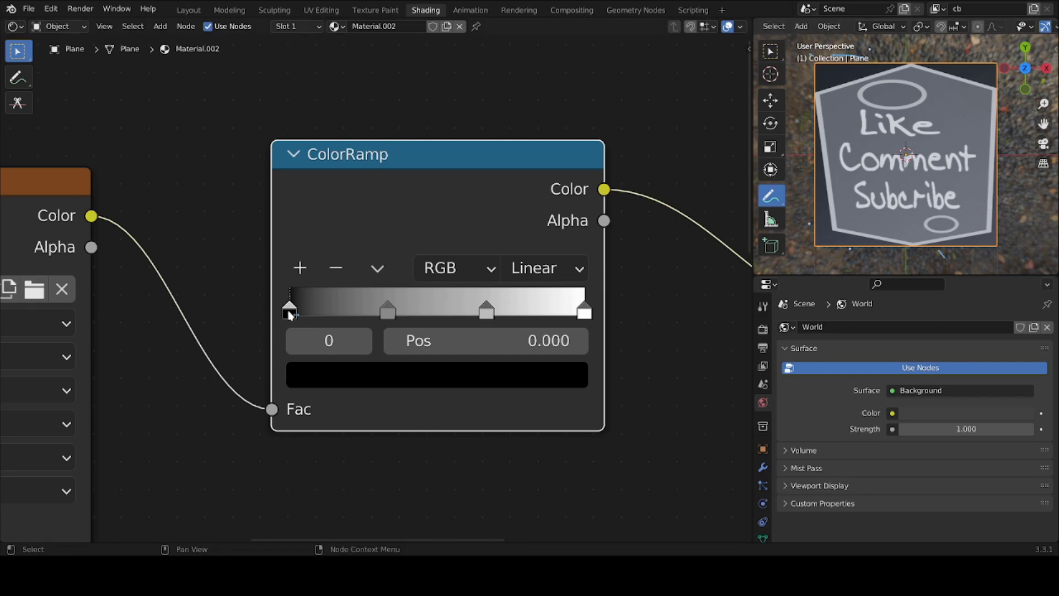
- Lighten the ColorRamp's first color stop from black to a light gray
left_click(323, 379)
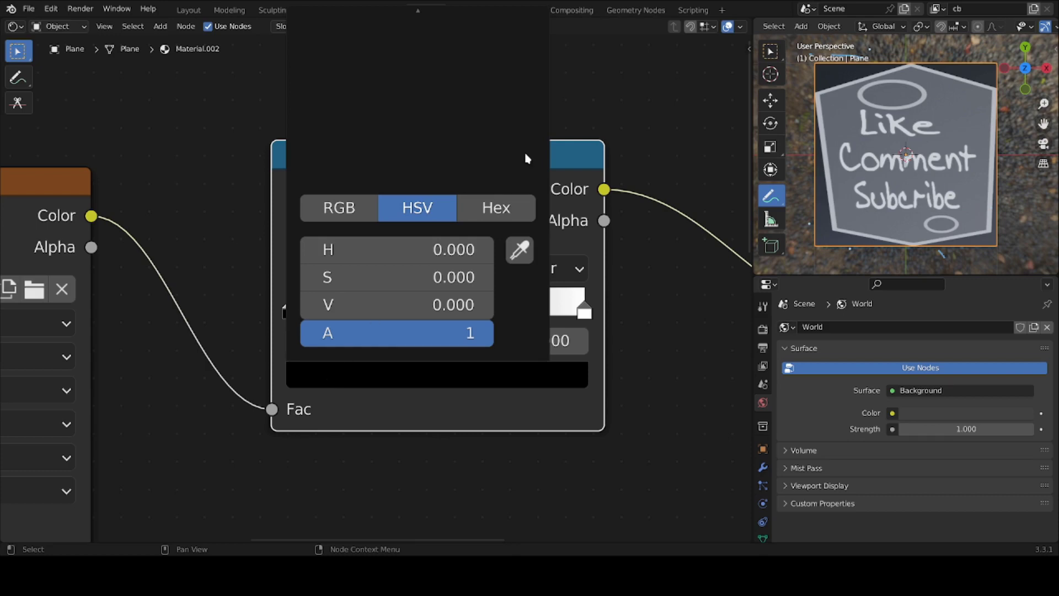
scroll(401, 363, "down", 3)
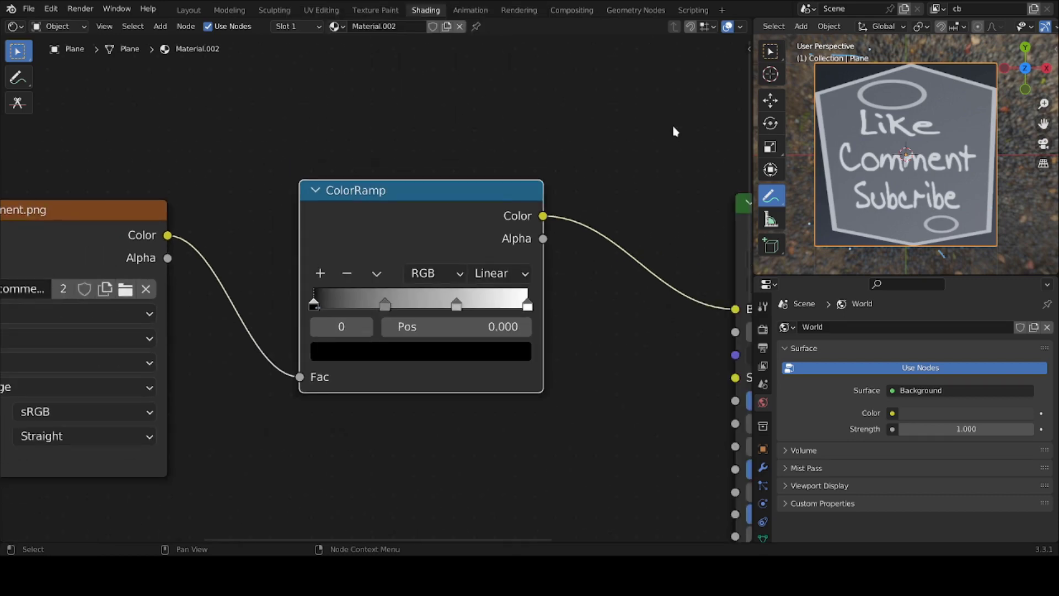
left_click(376, 363)
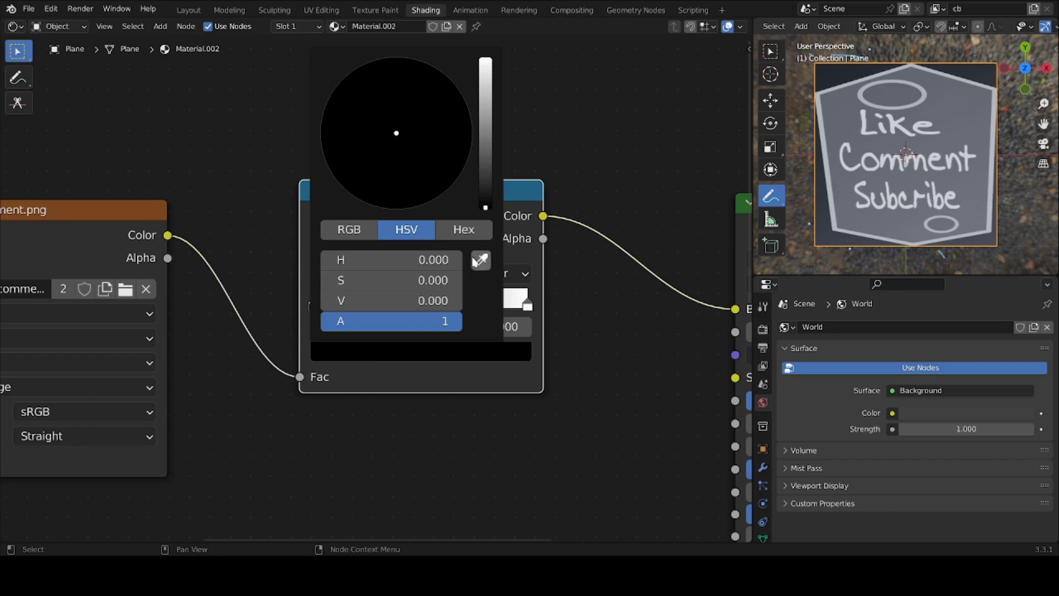
left_click_drag(486, 210, 486, 111)
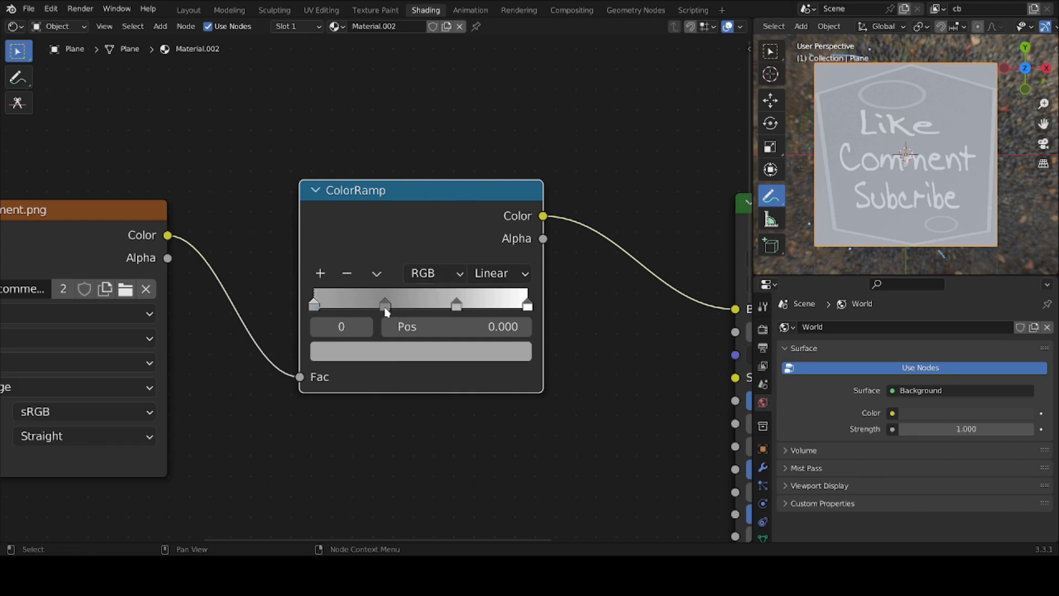
- Set the ColorRamp's second color stop to a full-brightness red with hue 0.003 and saturation 1.000
left_click(385, 306)
left_click(390, 355)
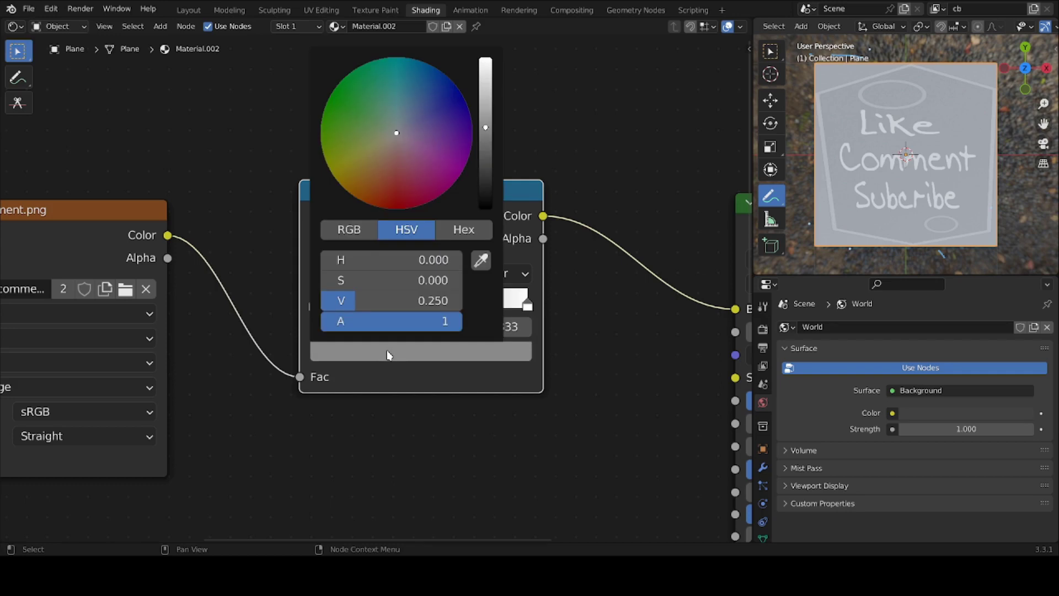
left_click_drag(410, 204, 389, 212)
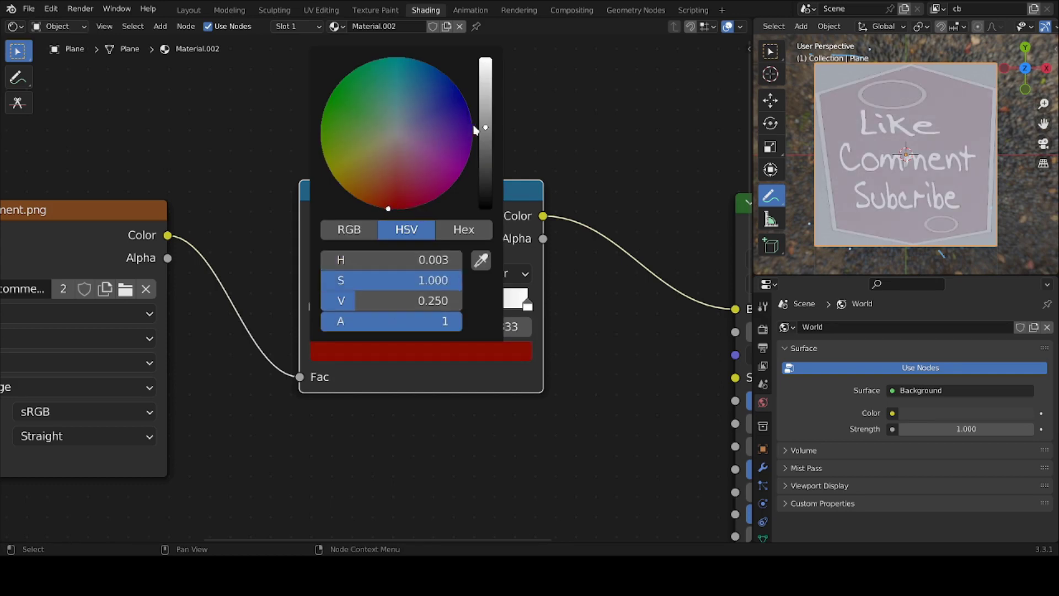
left_click_drag(485, 127, 485, 59)
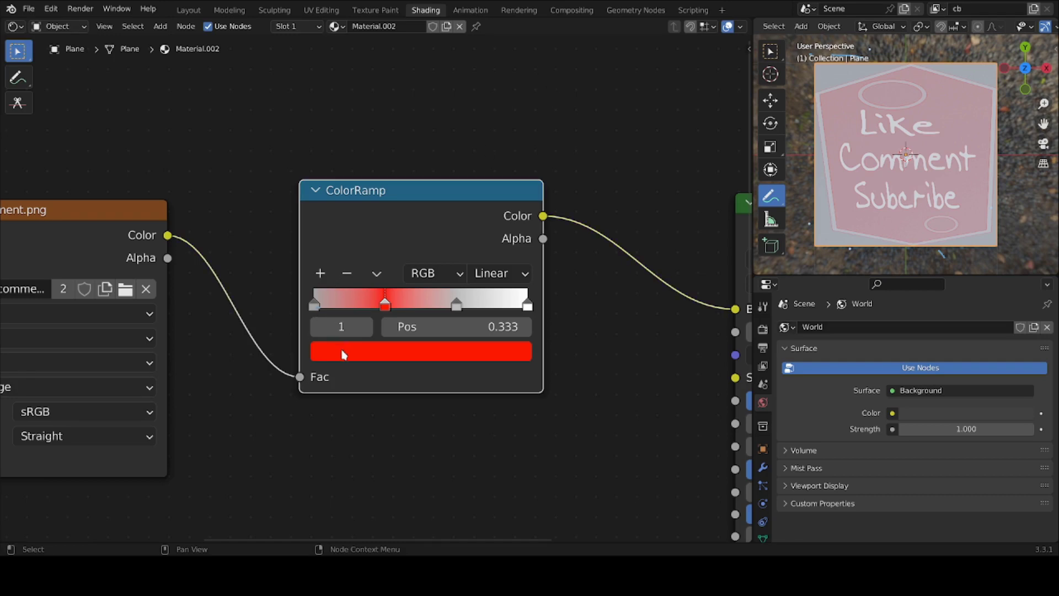
- Darken the ColorRamp's first color stop to a dark gray
left_click(321, 312)
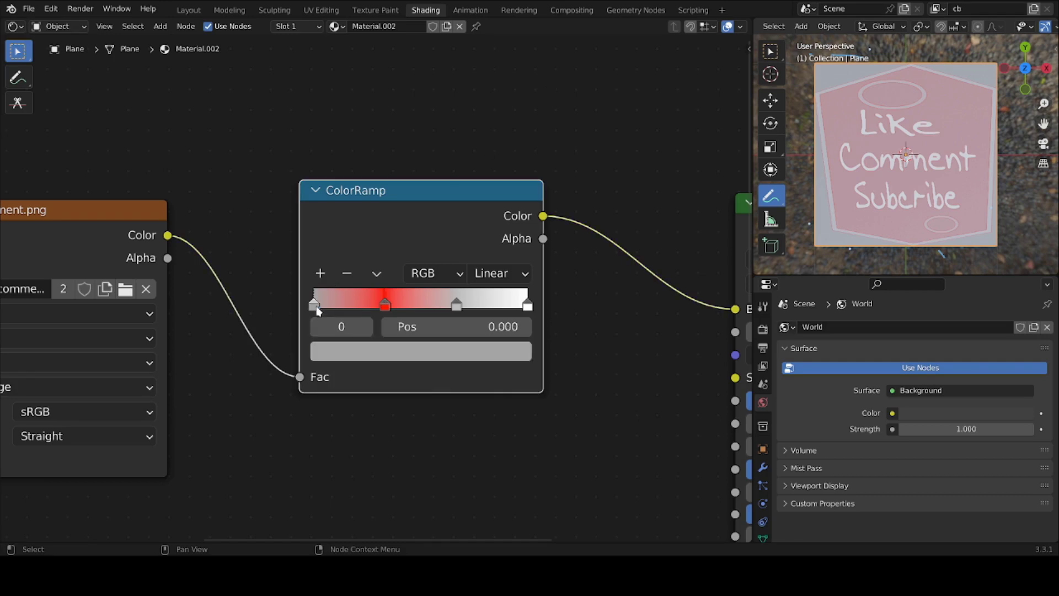
left_click(354, 357)
left_click_drag(485, 111, 486, 169)
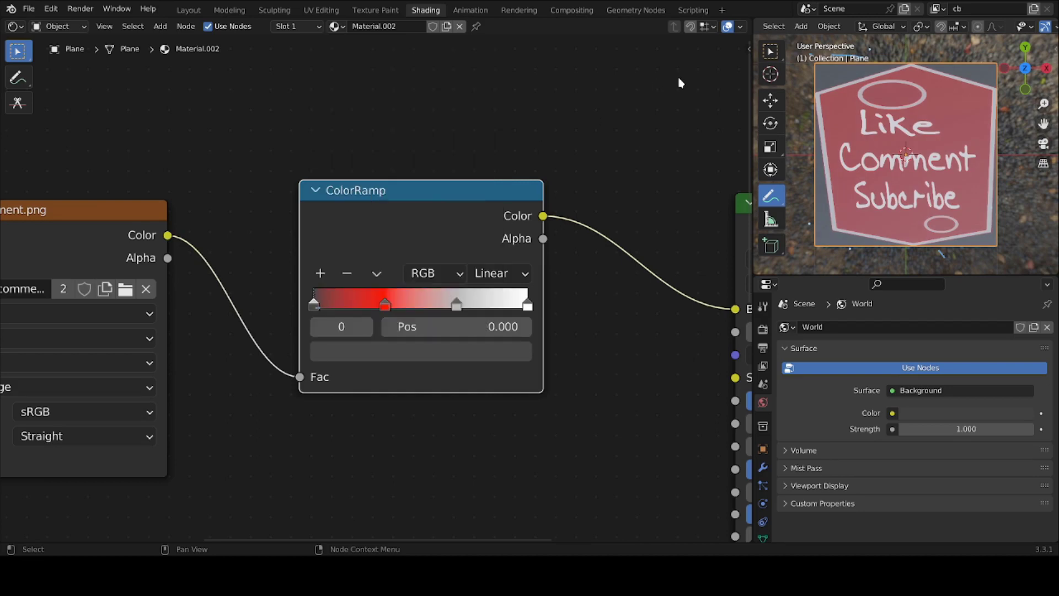
- Recolor the ColorRamp's second stop, at position 0.333, to a light green
left_click(384, 306)
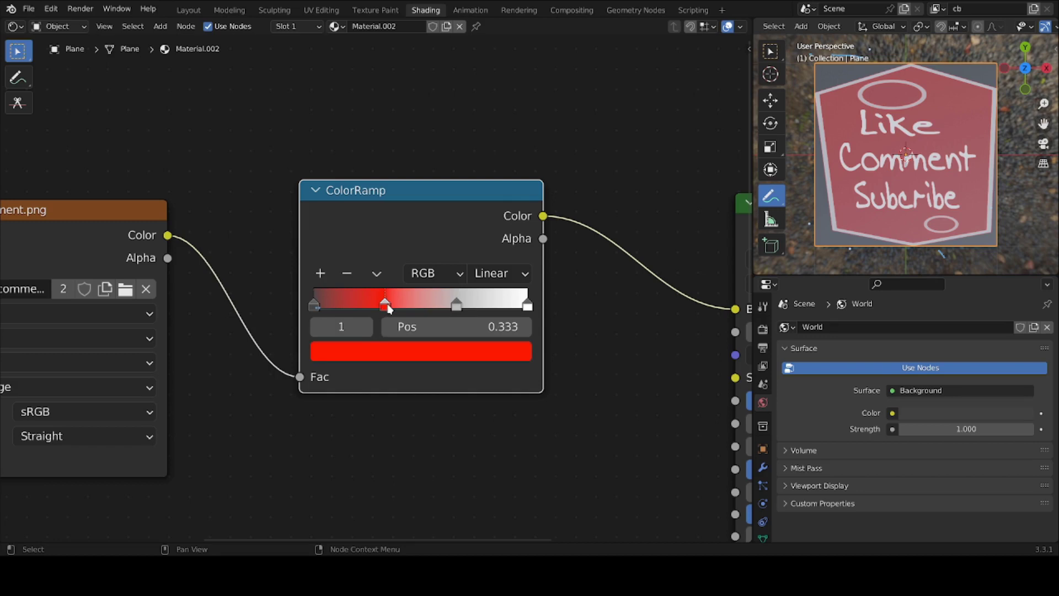
left_click(398, 353)
left_click(361, 110)
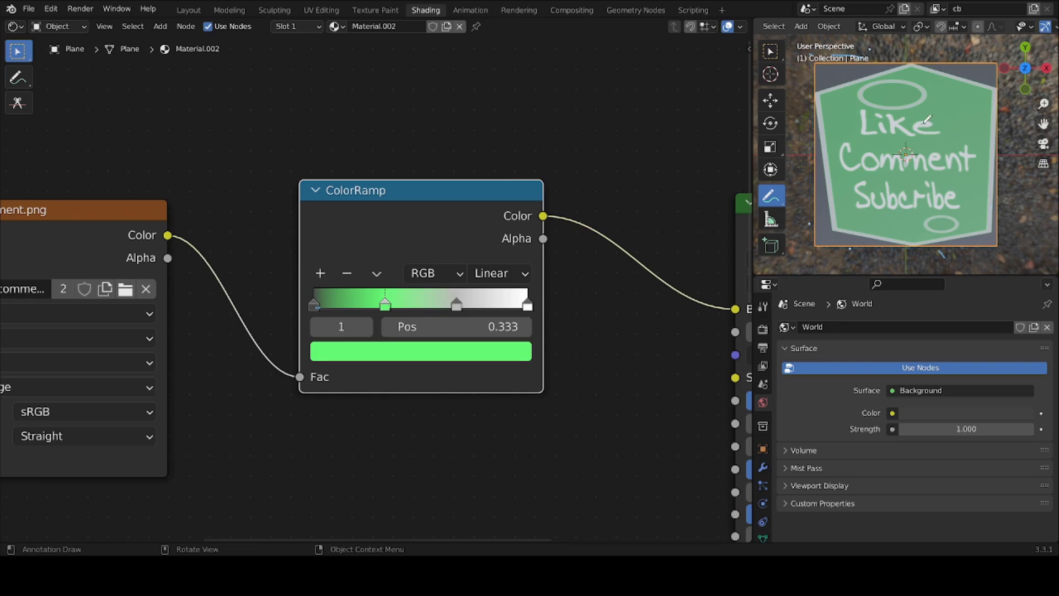
- Recolor the ColorRamp's third stop to magenta with hue 0.856 and saturation 0.980
left_click(458, 308)
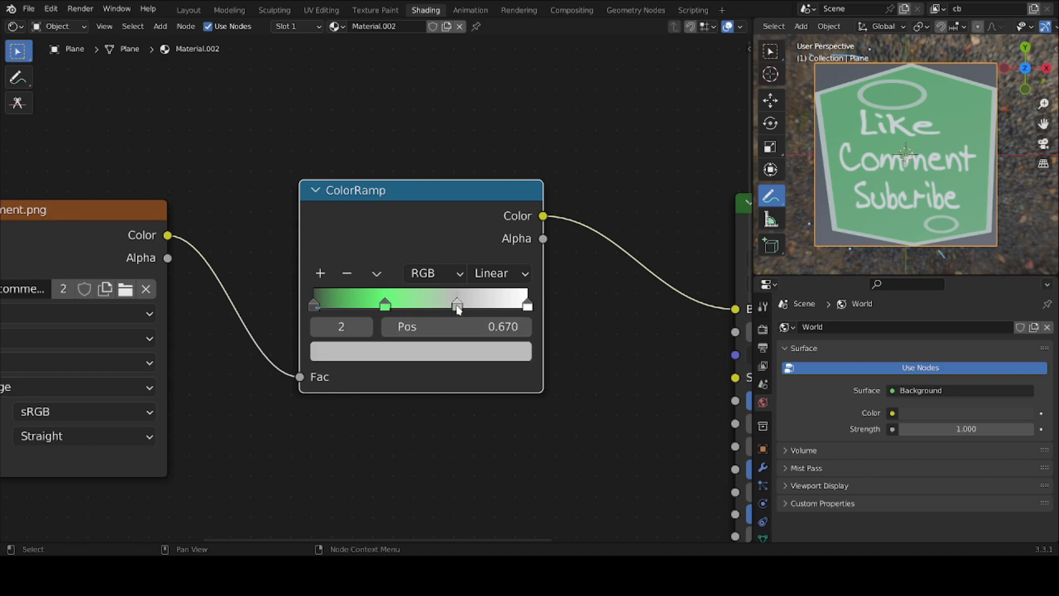
left_click(455, 352)
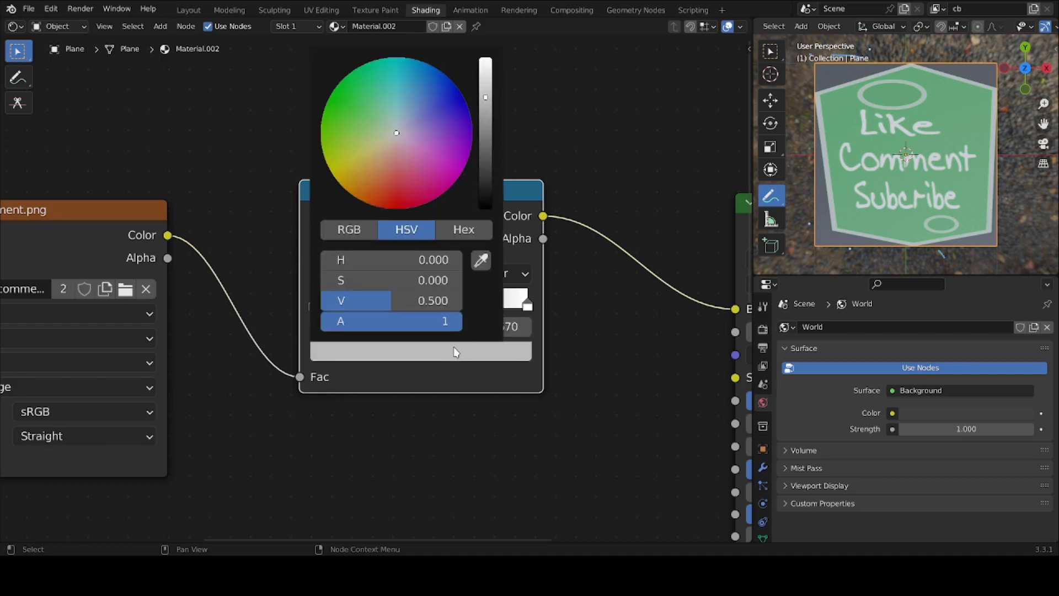
left_click(450, 171)
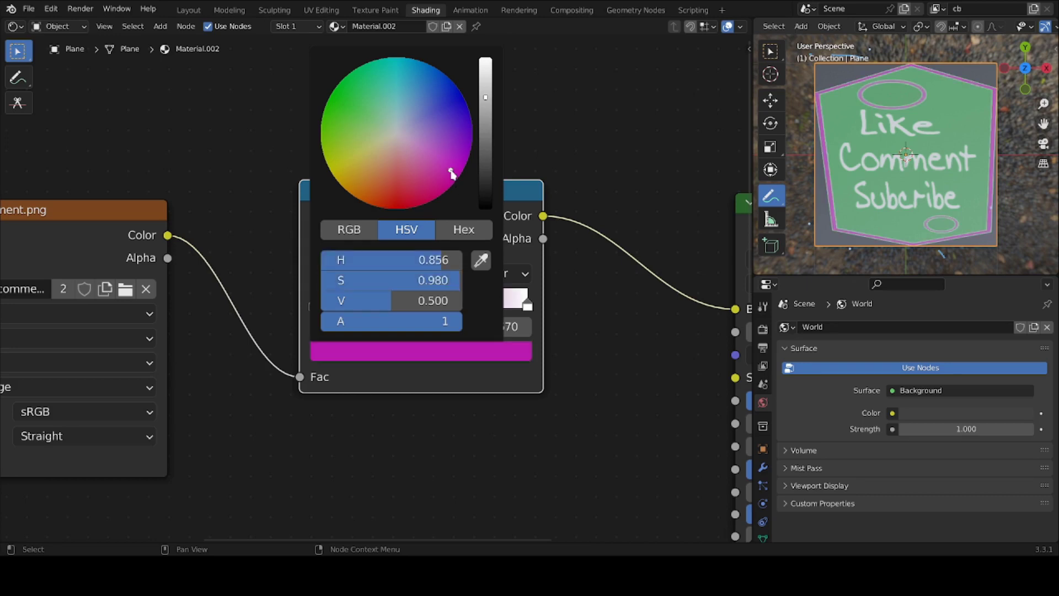
- Recolor the ColorRamp's last stop, at position 1.000, to a saturated blue
left_click(527, 309)
left_click(498, 355)
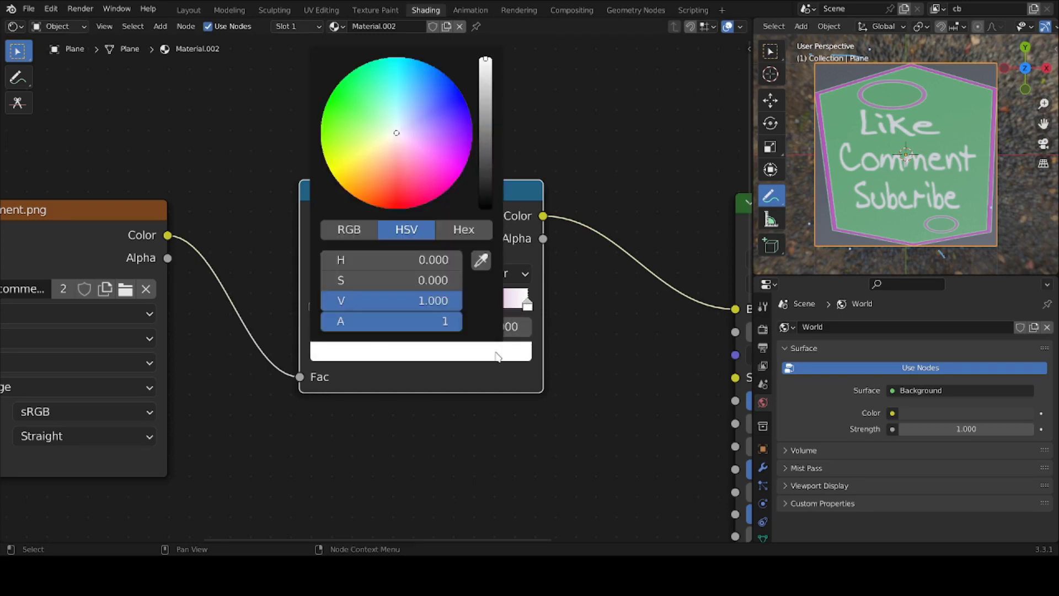
left_click(453, 110)
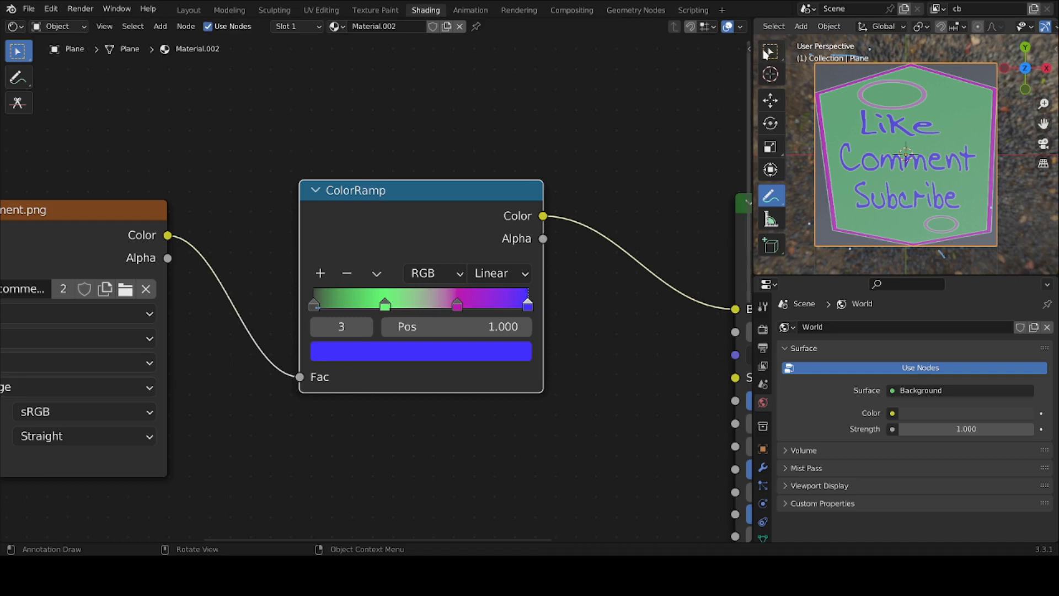
- Activate the selection tool in the 3D viewport and align the view to Top Orthographic
left_click(770, 51)
mouse_move(916, 174)
middle_mouse_down()
mouse_move(911, 190)
mouse_move(911, 157)
mouse_move(902, 160)
middle_mouse_up()
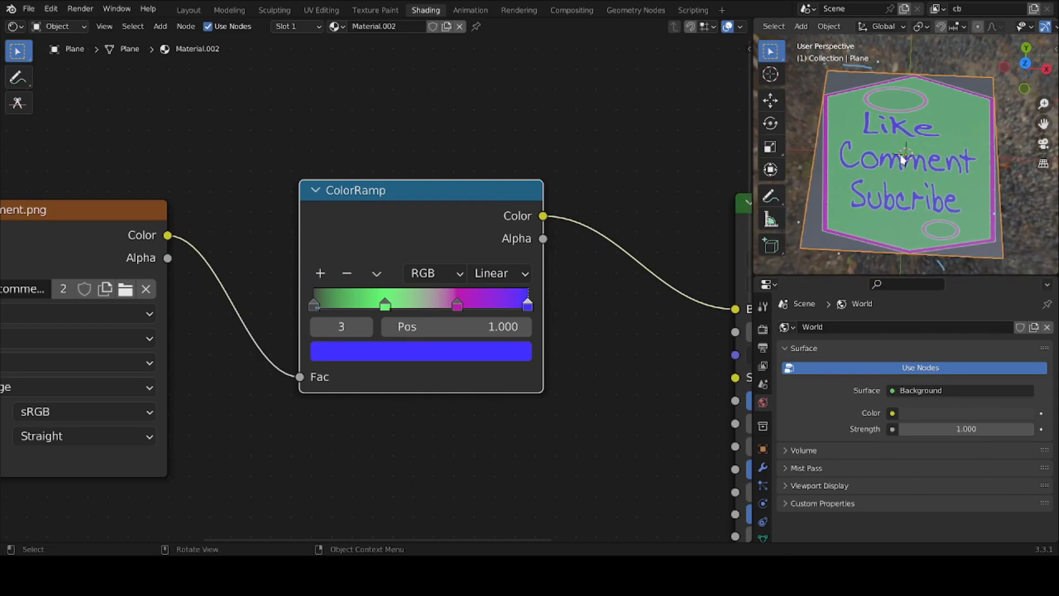
left_click(1027, 65)
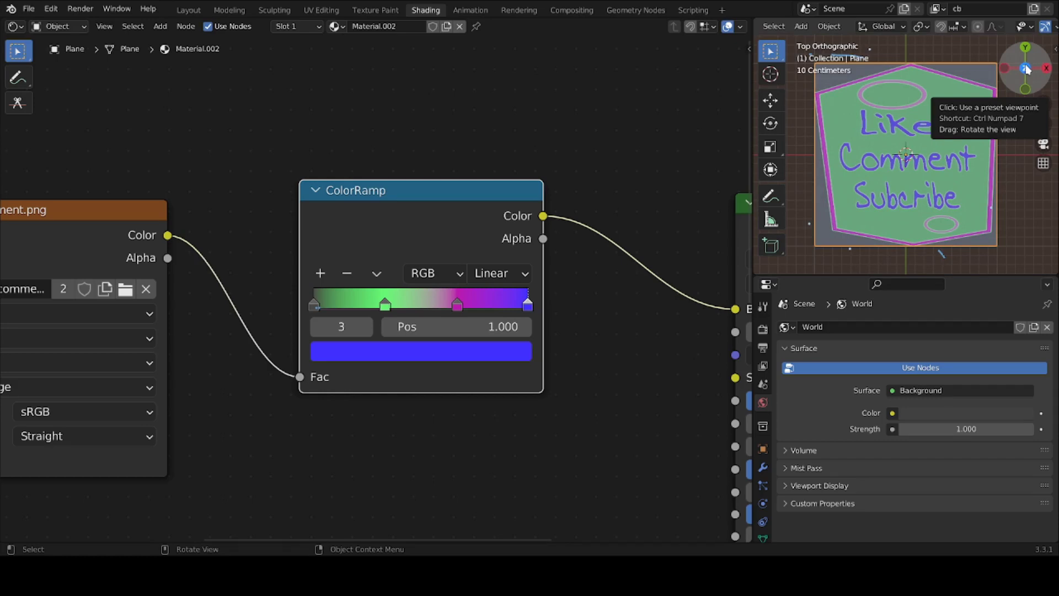